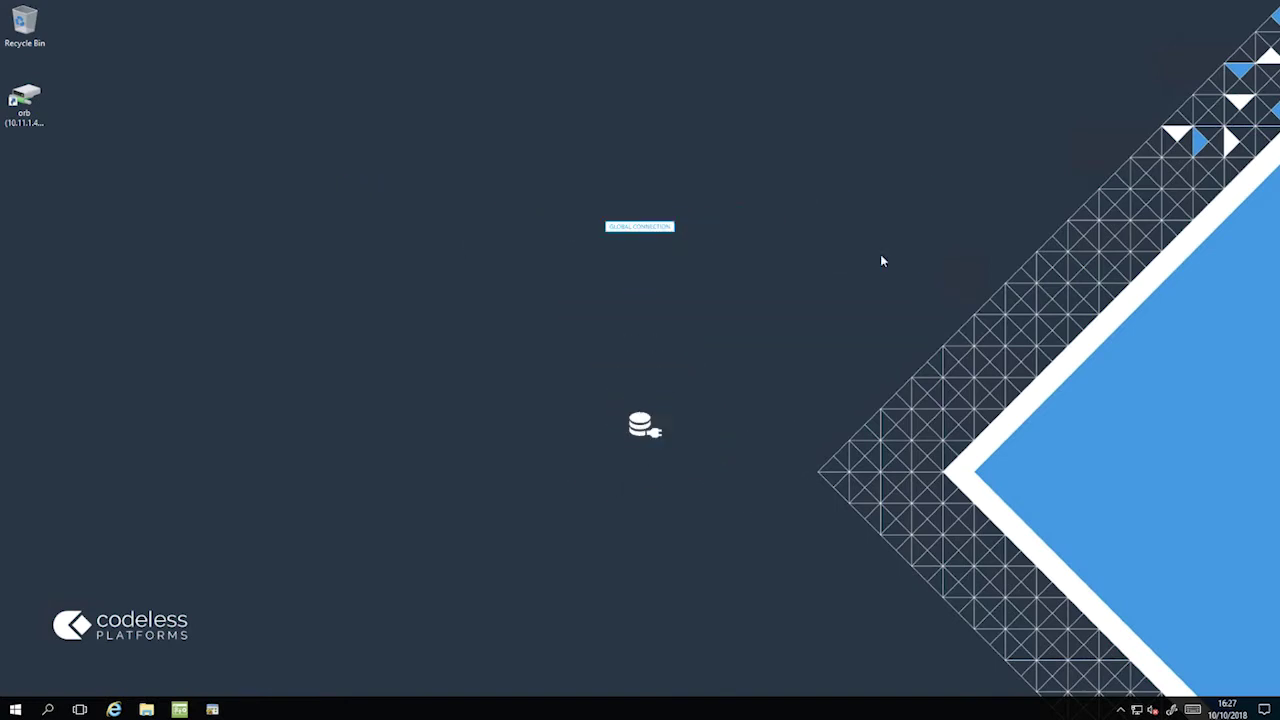
Step: Launch BPA Platform and open the Database Query (ODBC) connections under System > Tools > Data Connectors
{"action": "left_click", "coordinate": [179, 709]}
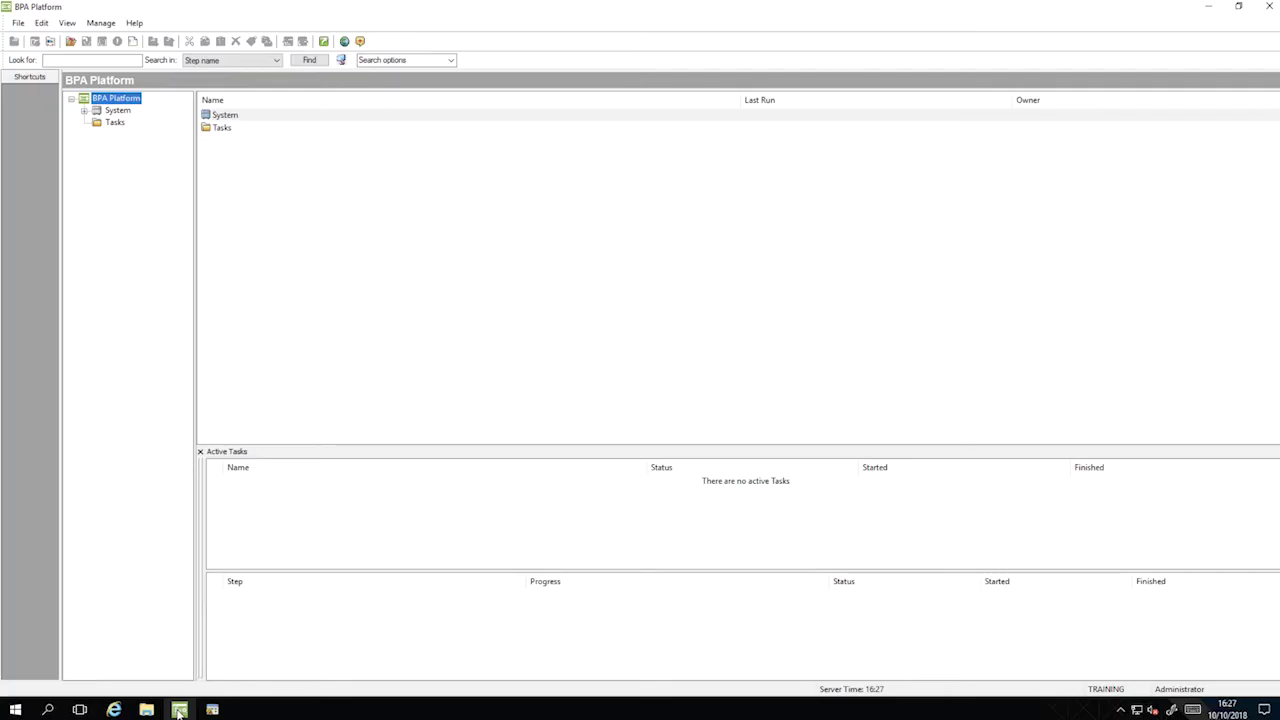
{"action": "left_click", "coordinate": [84, 111]}
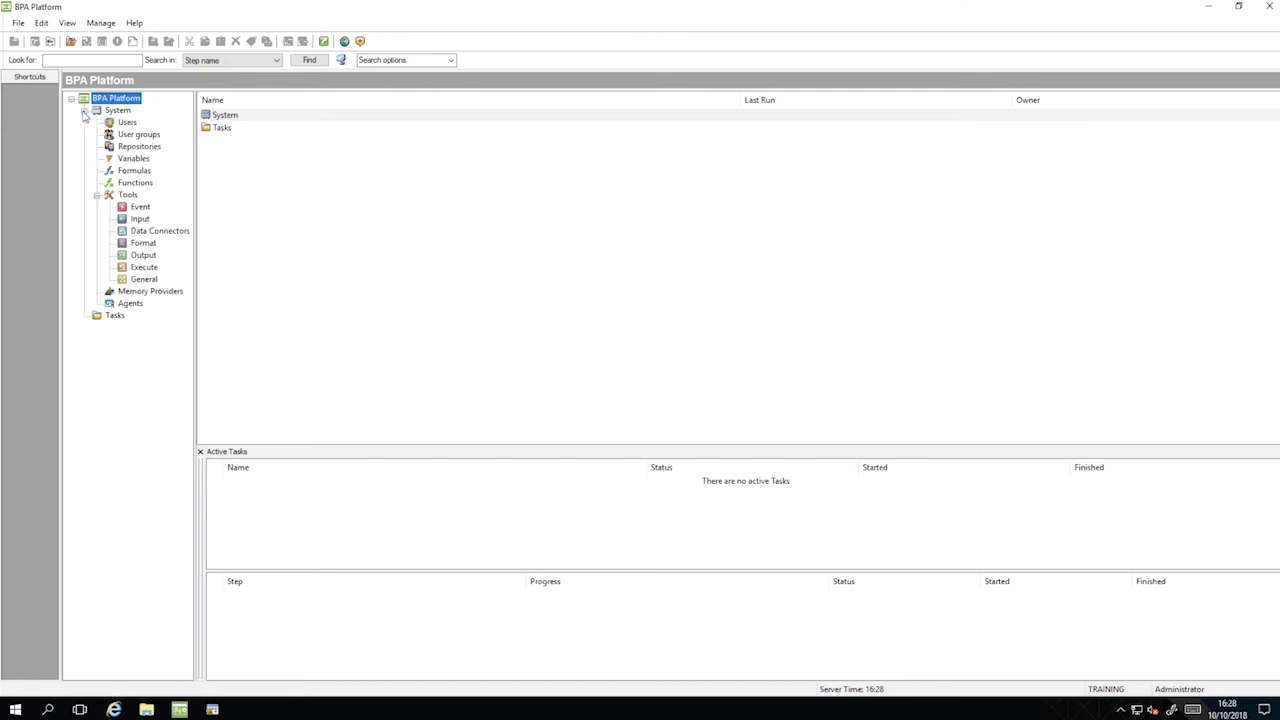
{"action": "left_click", "coordinate": [160, 233]}
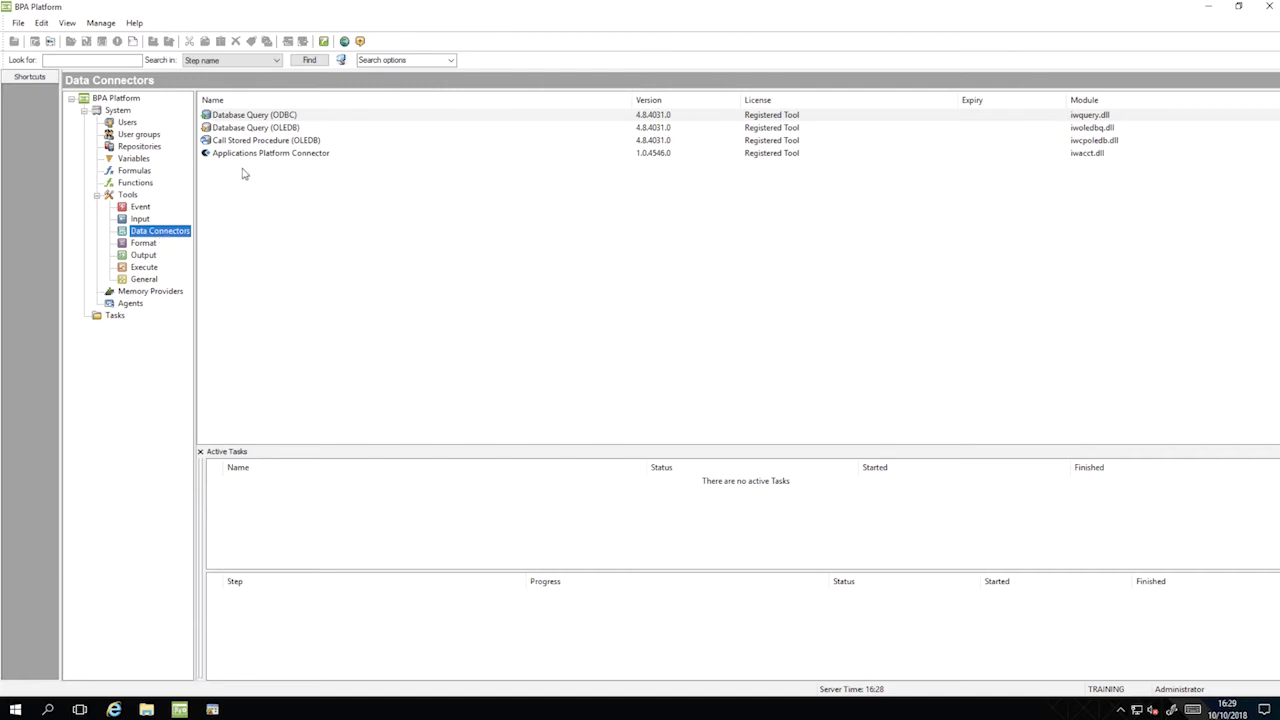
{"action": "double_click", "coordinate": [242, 116]}
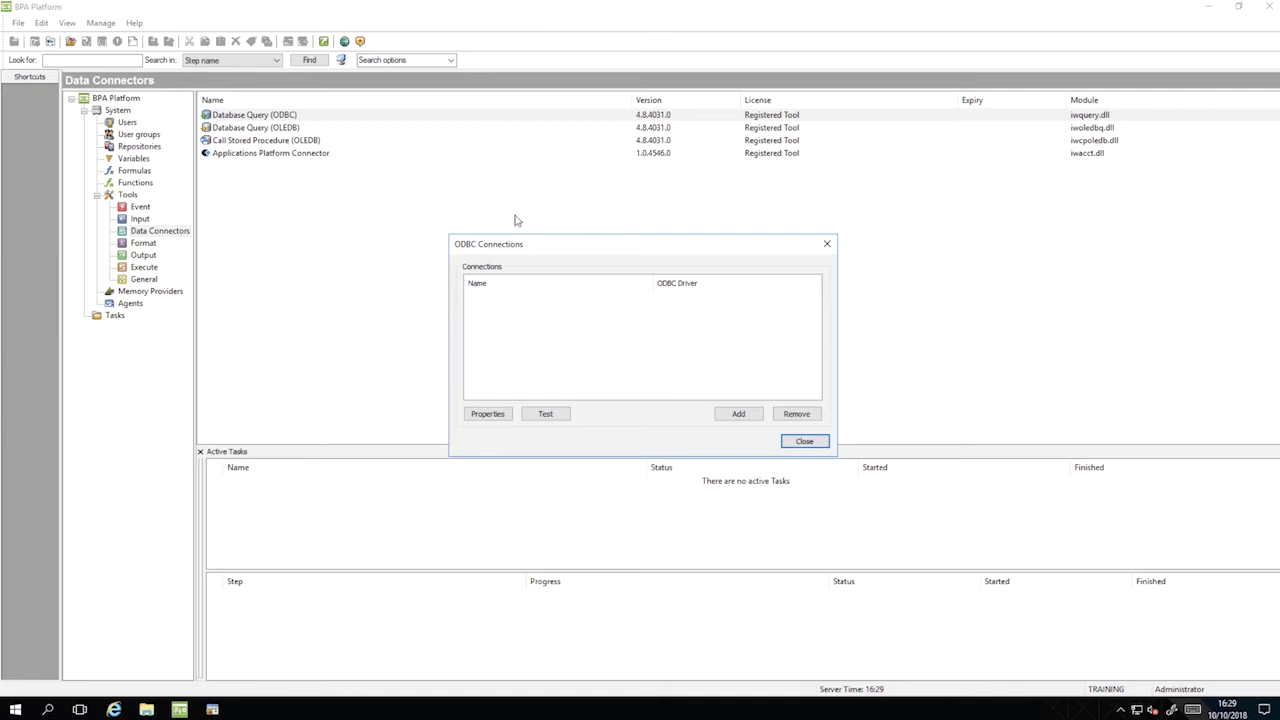
Step: Start a new ODBC connection using the SQL Server driver
{"action": "left_click", "coordinate": [724, 418]}
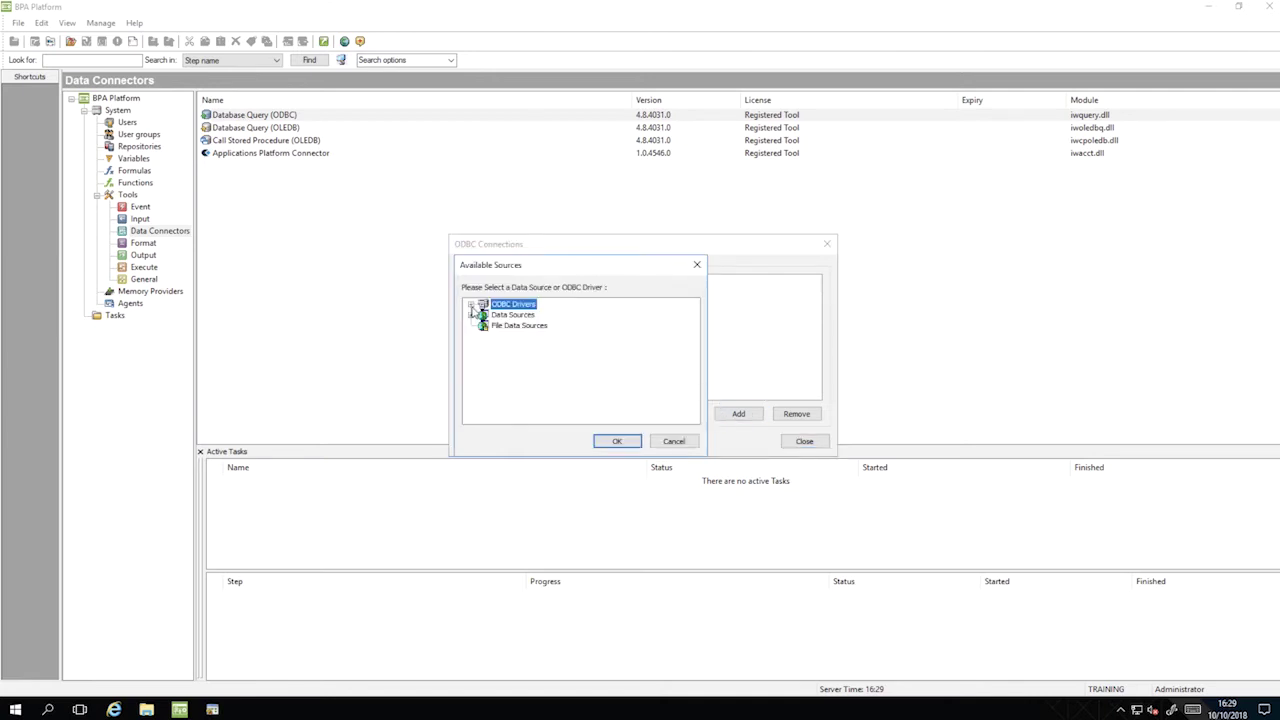
{"action": "left_click", "coordinate": [471, 306]}
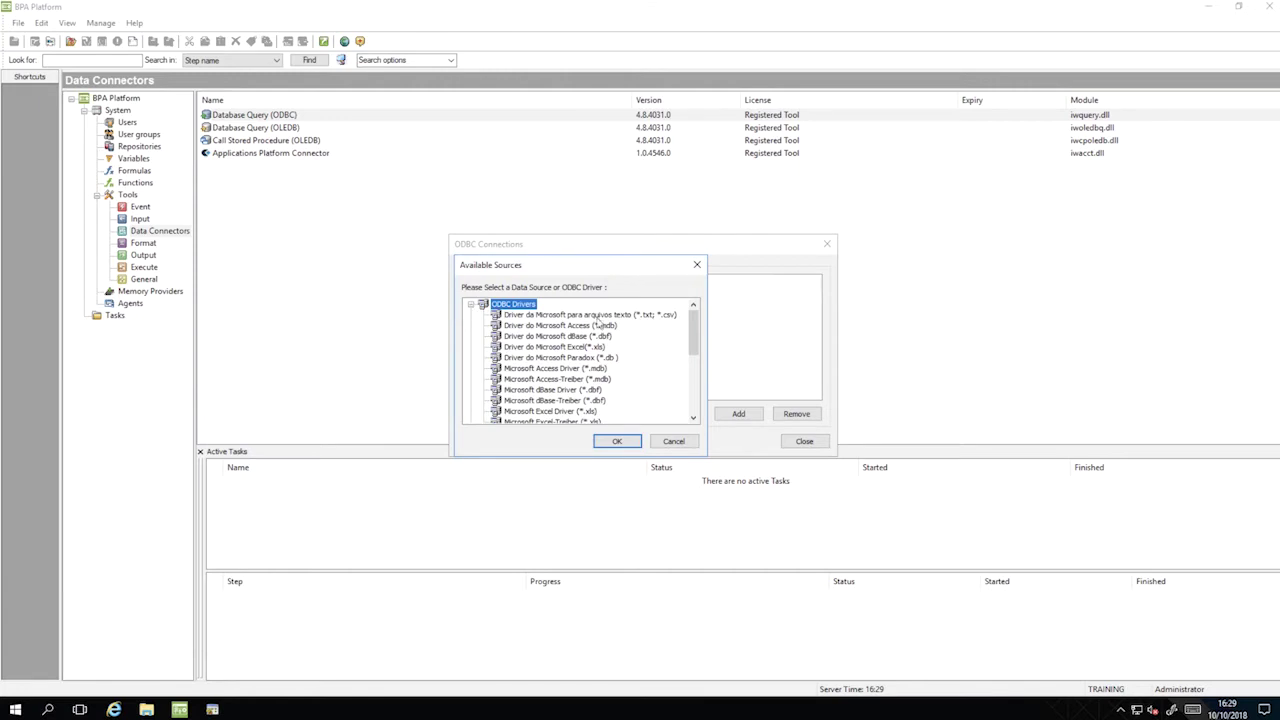
{"action": "left_click_drag", "start_coordinate": [693, 326], "coordinate": [695, 373]}
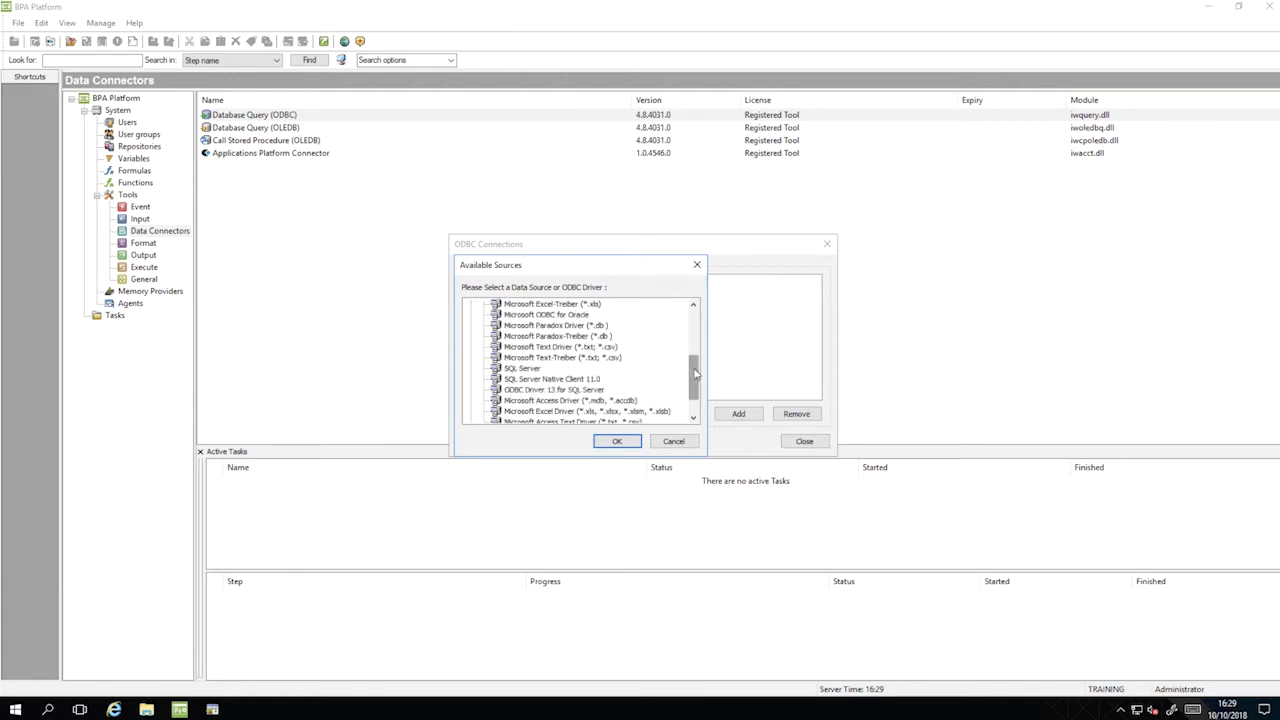
{"action": "left_click", "coordinate": [535, 370]}
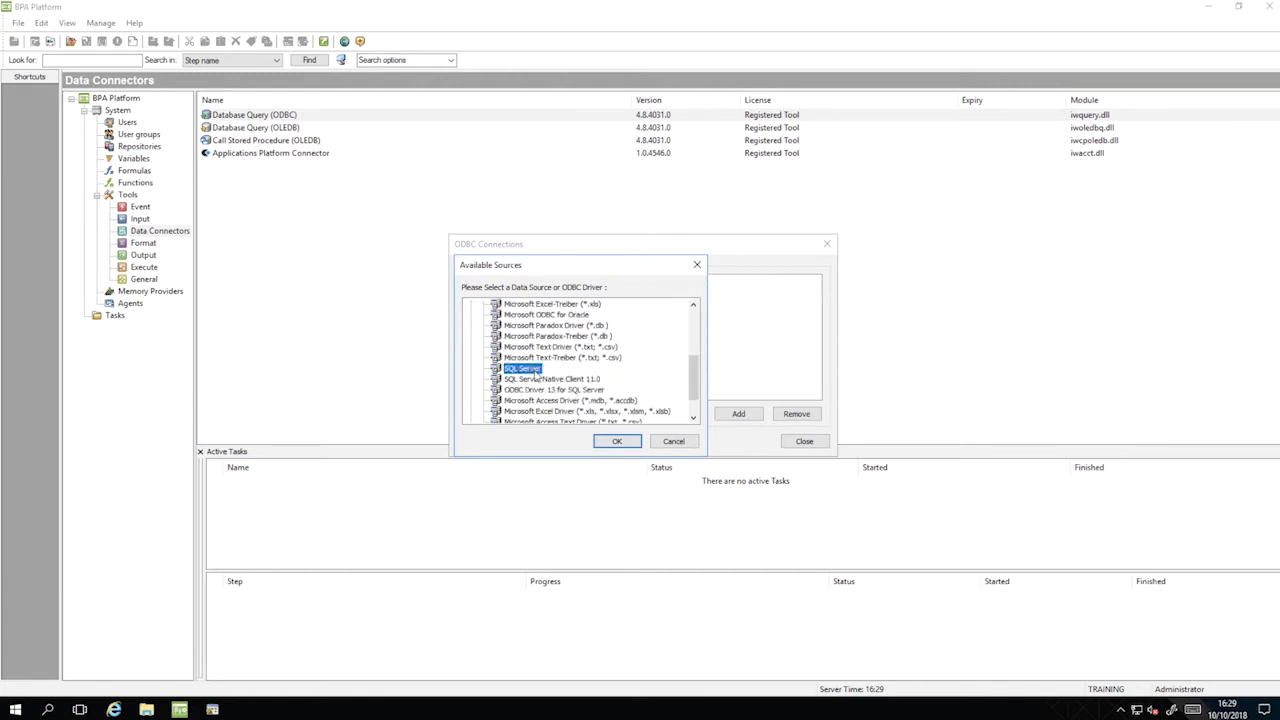
Step: Log in to server (local) with SQL Server authentication, entering the training login ID and password
{"action": "left_click", "coordinate": [618, 442]}
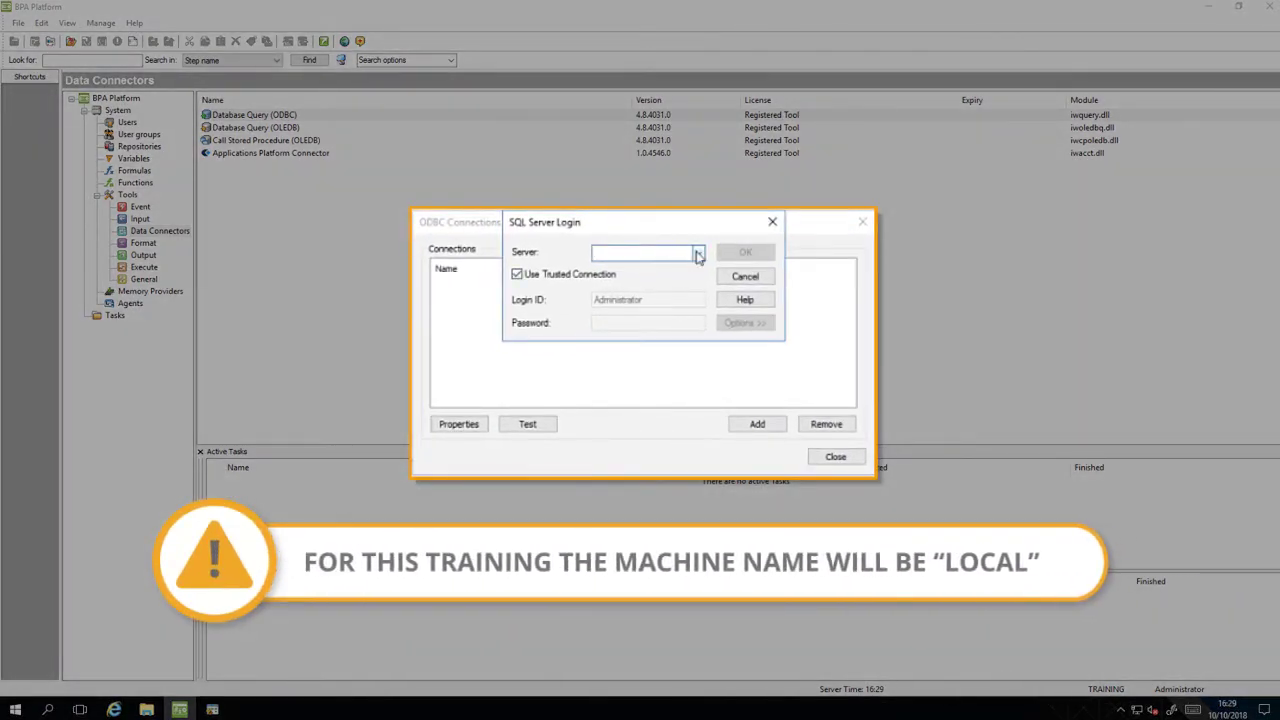
{"action": "left_click", "coordinate": [698, 255]}
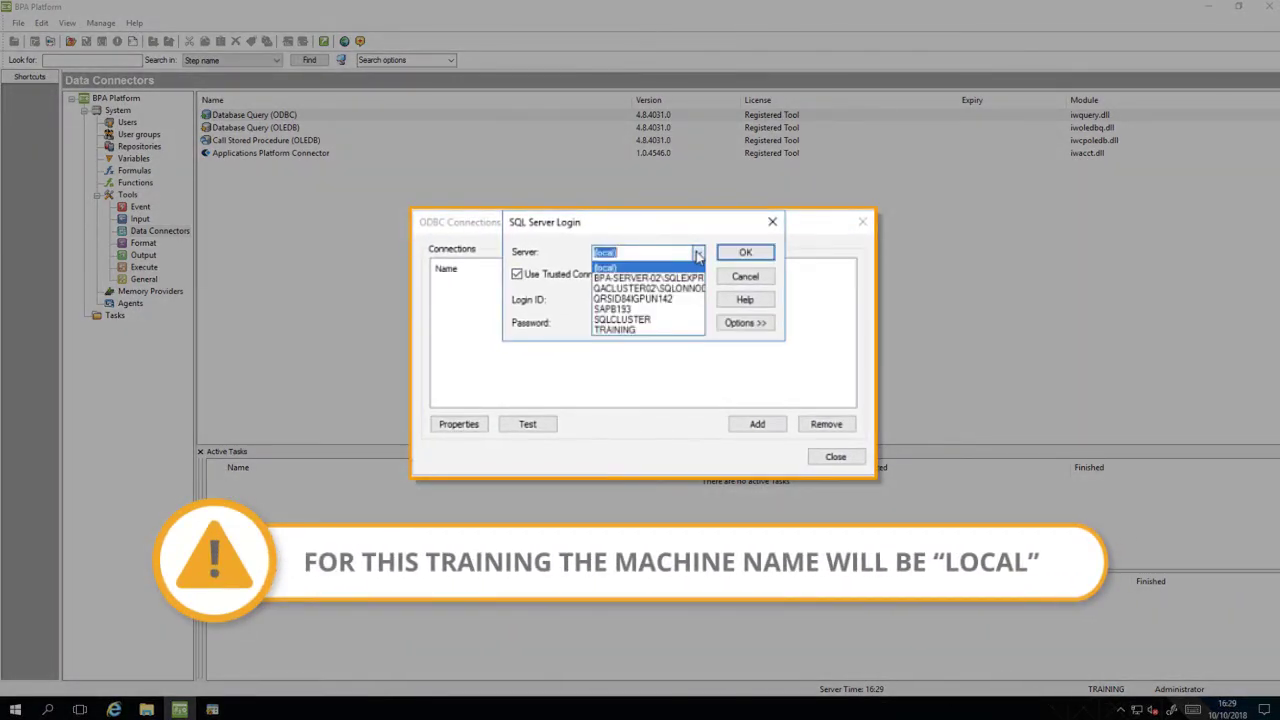
{"action": "left_click", "coordinate": [675, 267]}
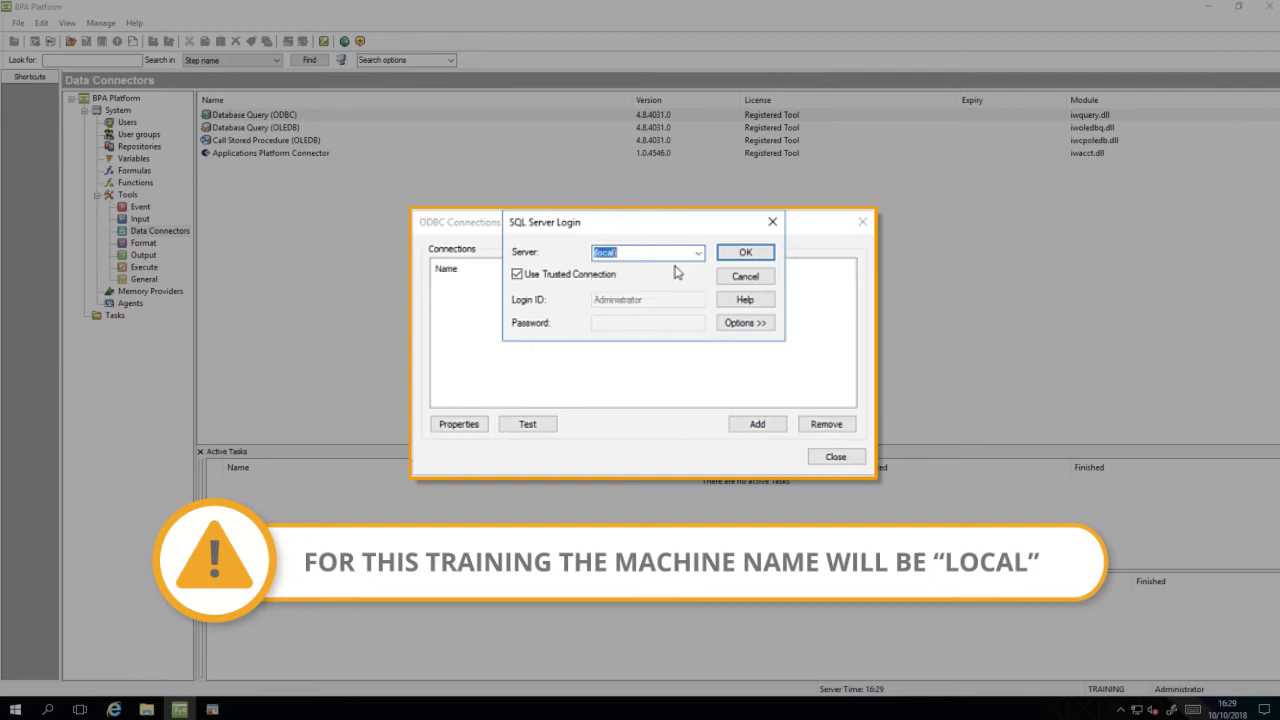
{"action": "left_click", "coordinate": [517, 274]}
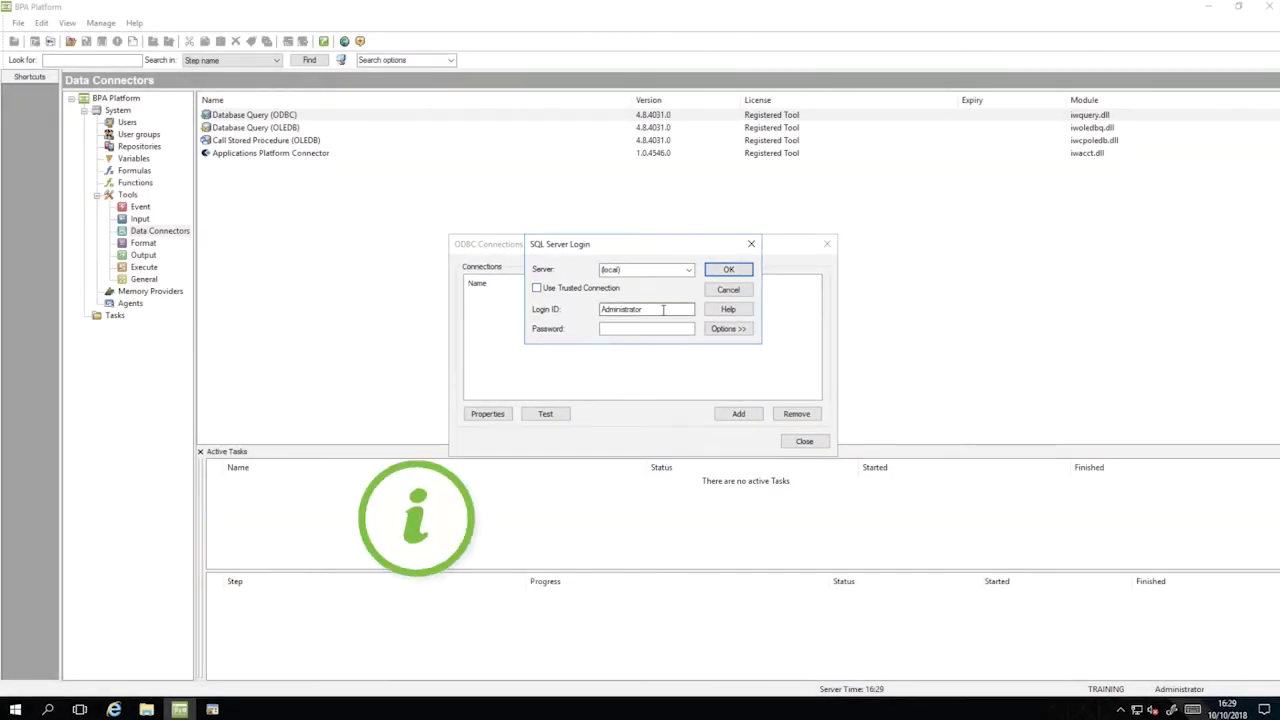
{"action": "double_click", "coordinate": [640, 309]}
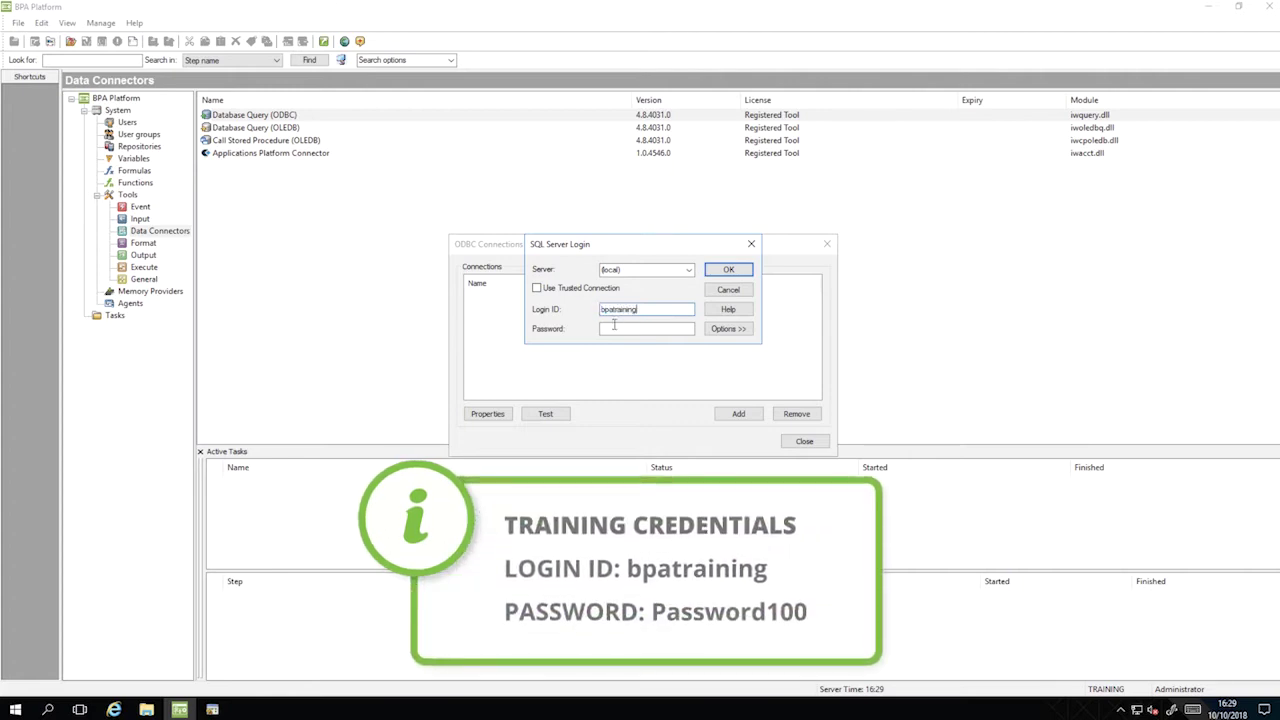
{"action": "left_click", "coordinate": [613, 328]}
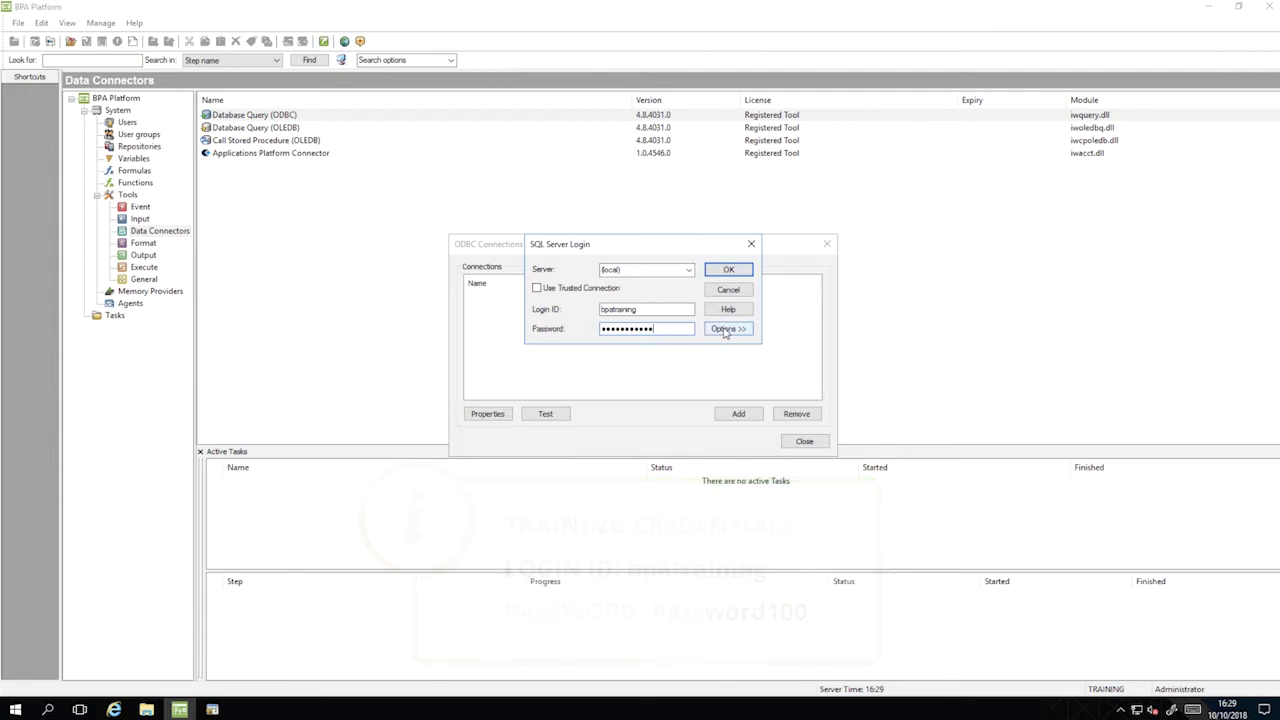
Step: Set BPAPlatformTrainingDB as the connection's database
{"action": "left_click", "coordinate": [726, 330]}
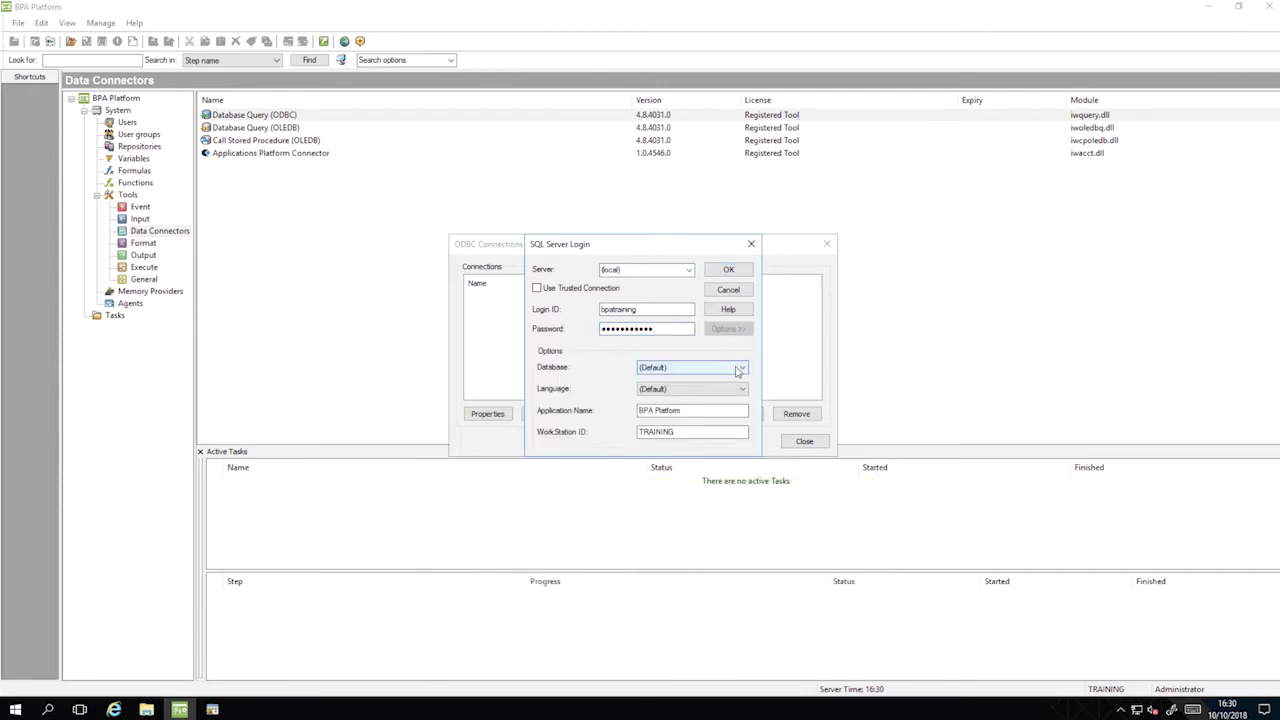
{"action": "left_click", "coordinate": [739, 368]}
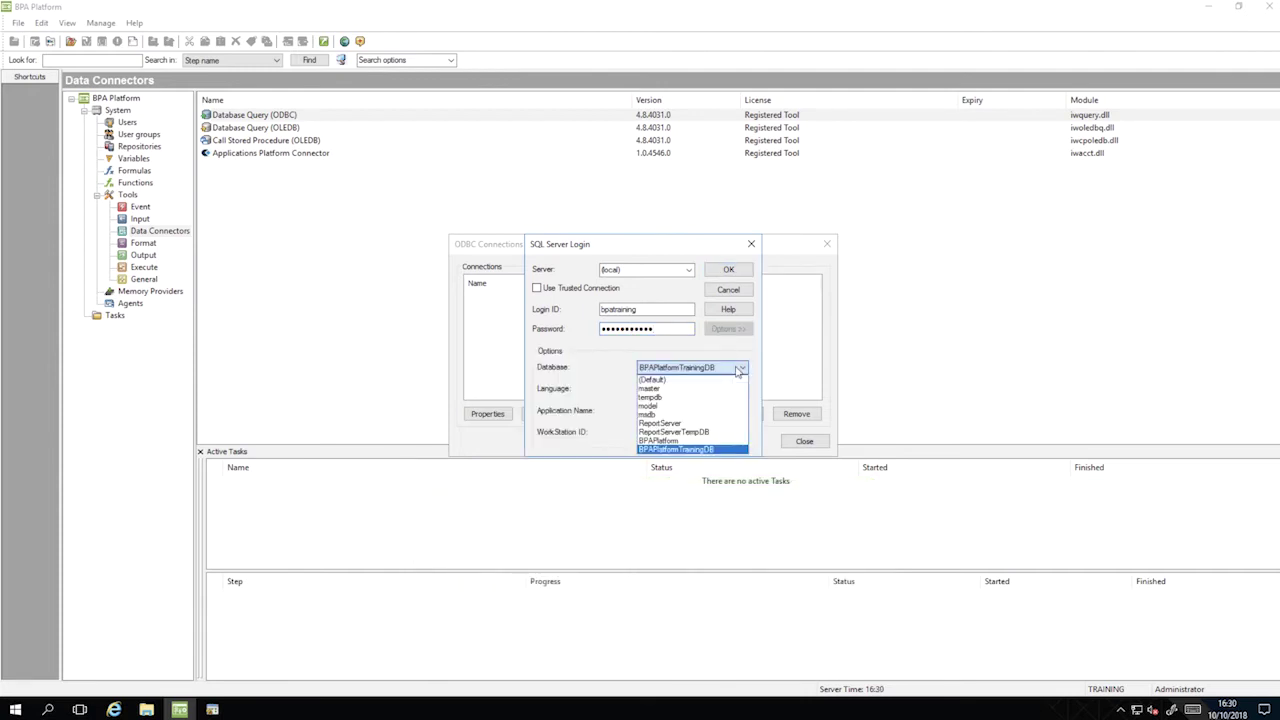
{"action": "left_click", "coordinate": [731, 451]}
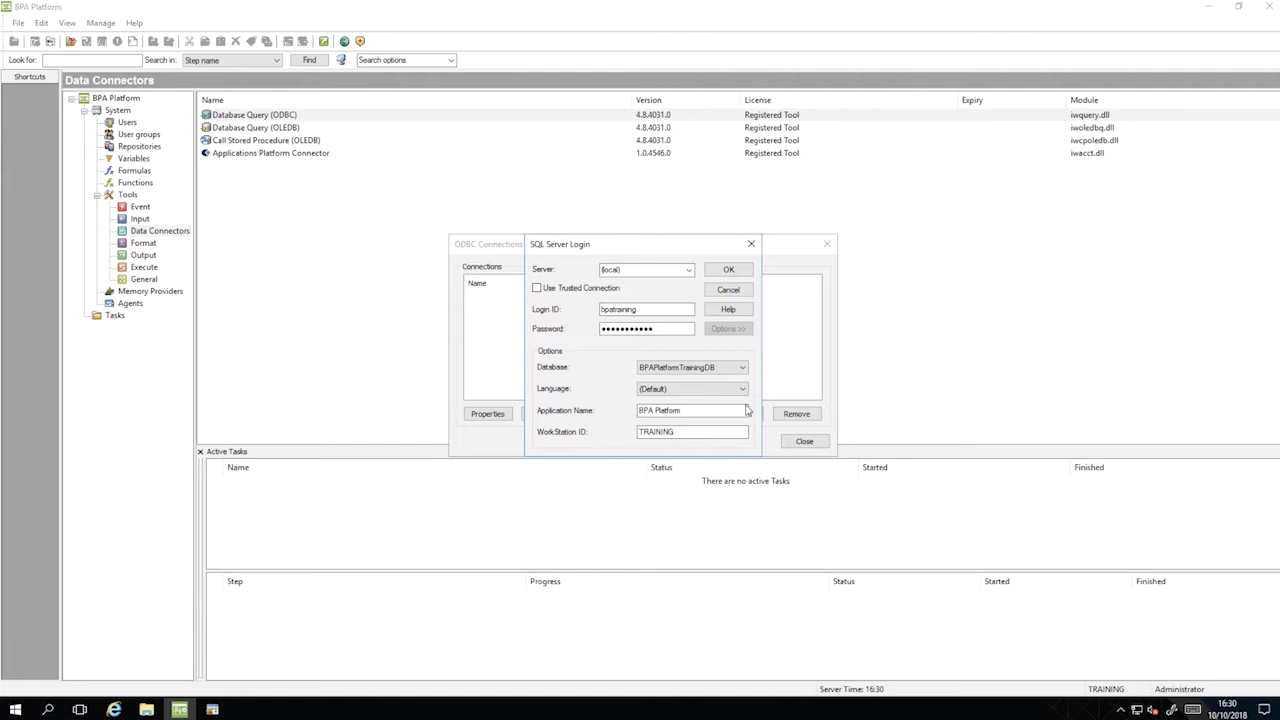
Step: Save the connection as TrainingDBConnection and confirm it passes the connection test
{"action": "left_click", "coordinate": [729, 270]}
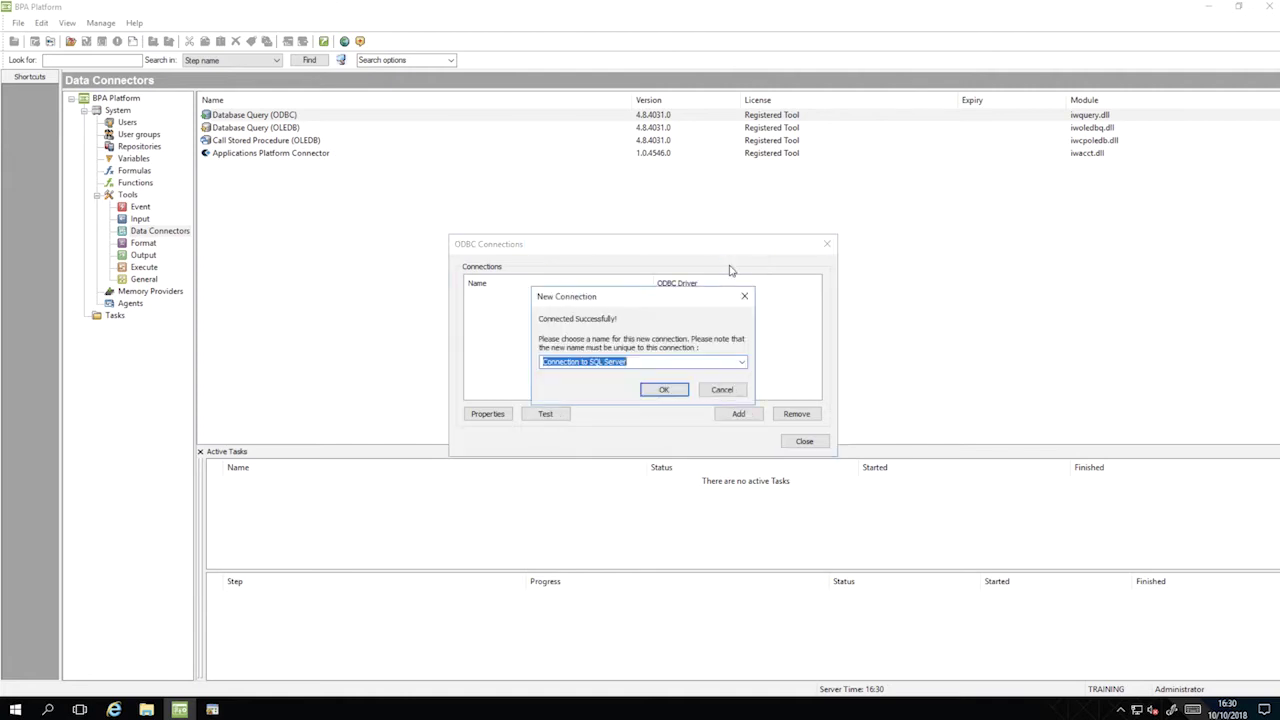
{"action": "type", "text": "Training"}
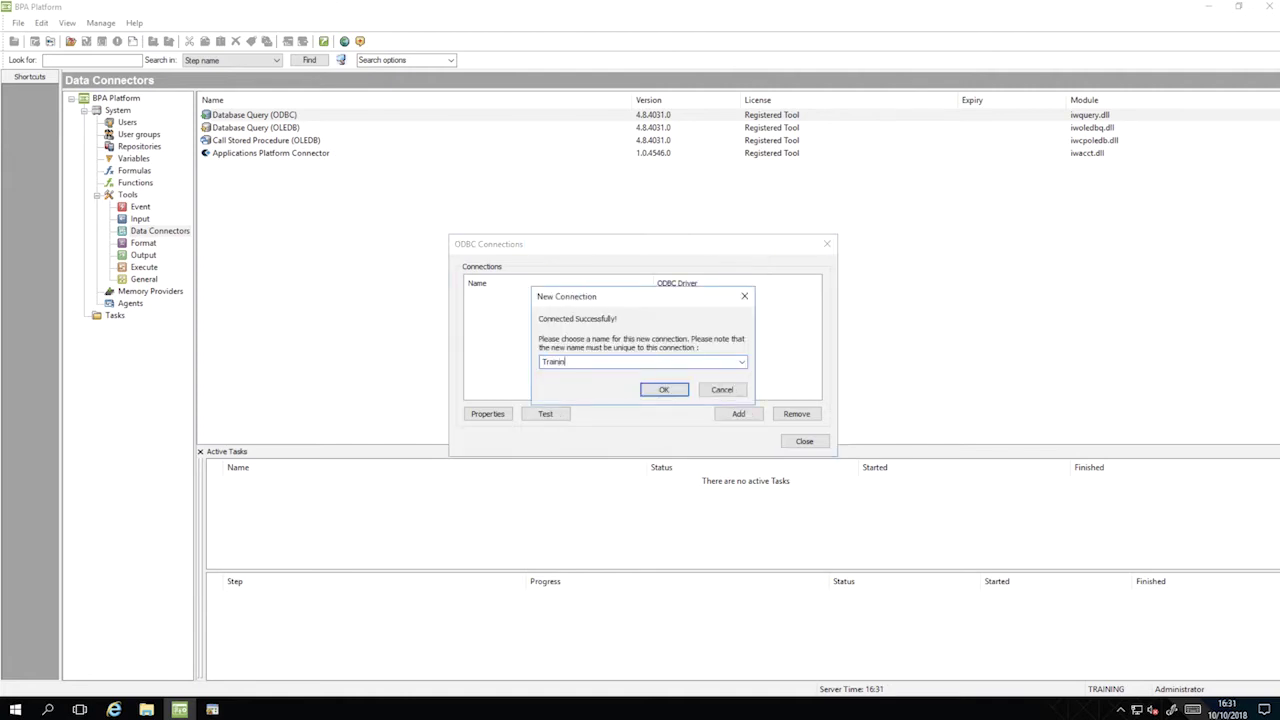
{"action": "type", "text": "DBConnection"}
{"action": "left_click", "coordinate": [664, 389]}
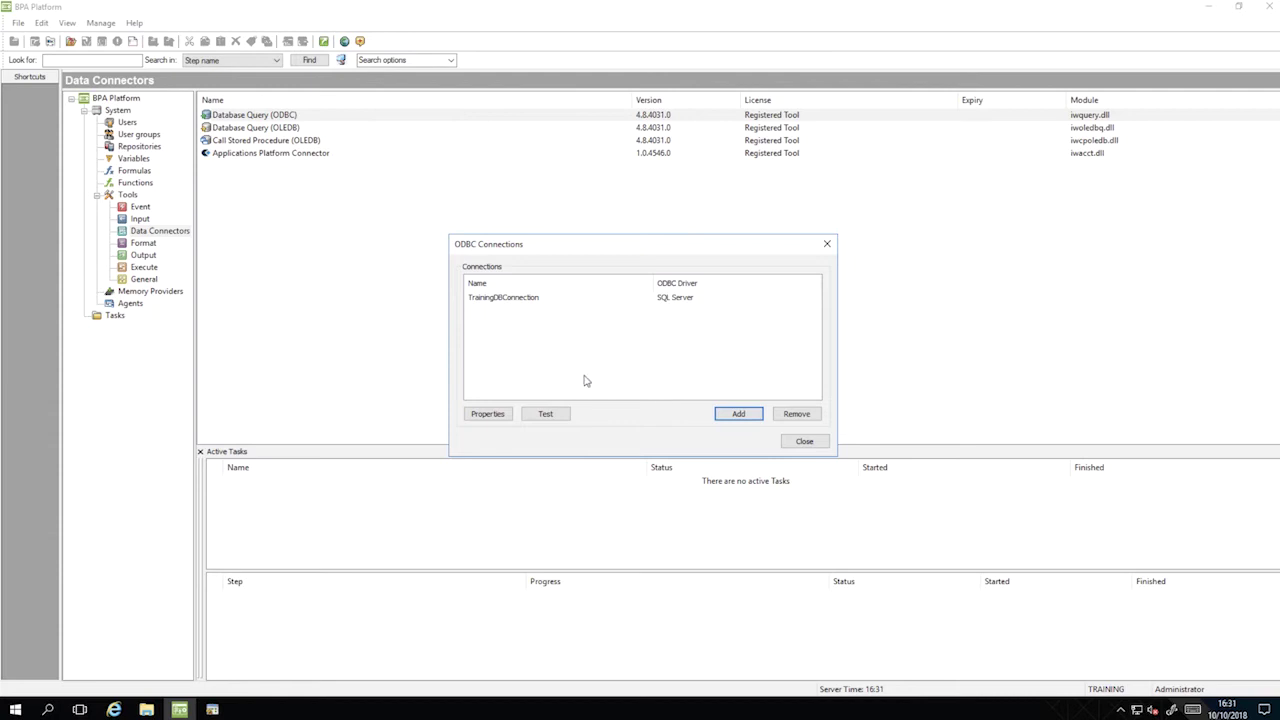
{"action": "left_click", "coordinate": [529, 302]}
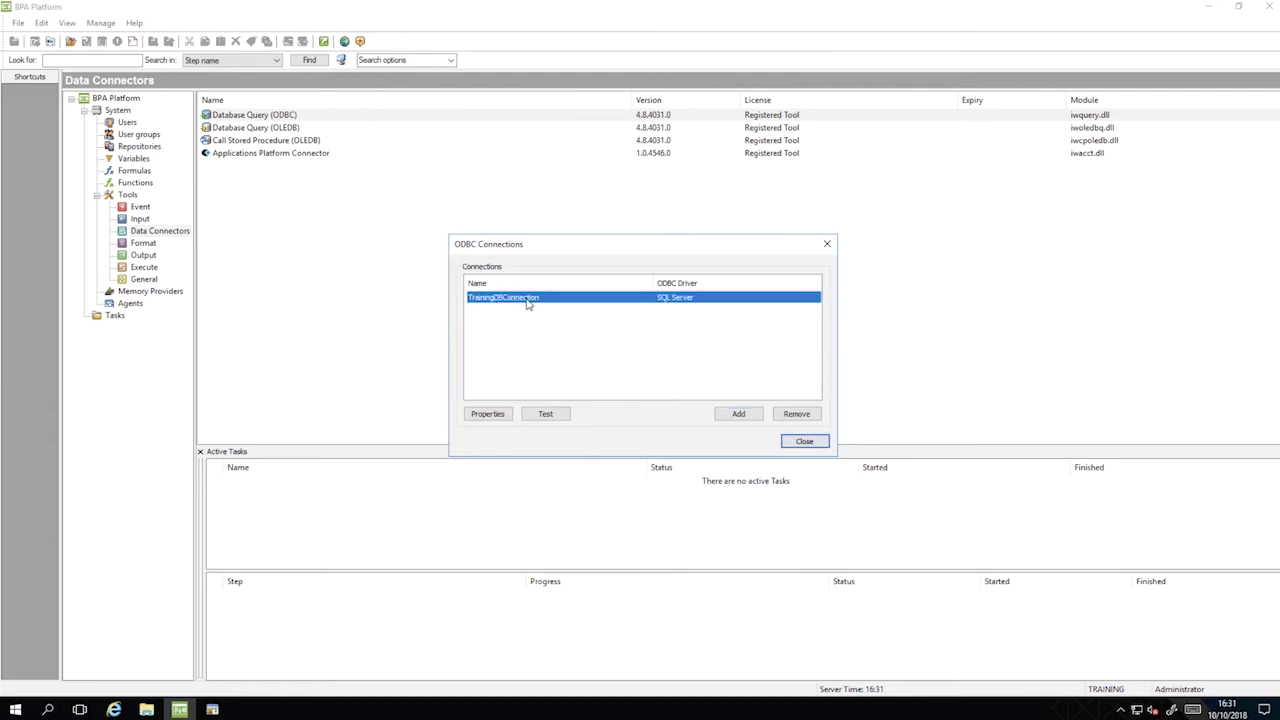
{"action": "left_click", "coordinate": [556, 416]}
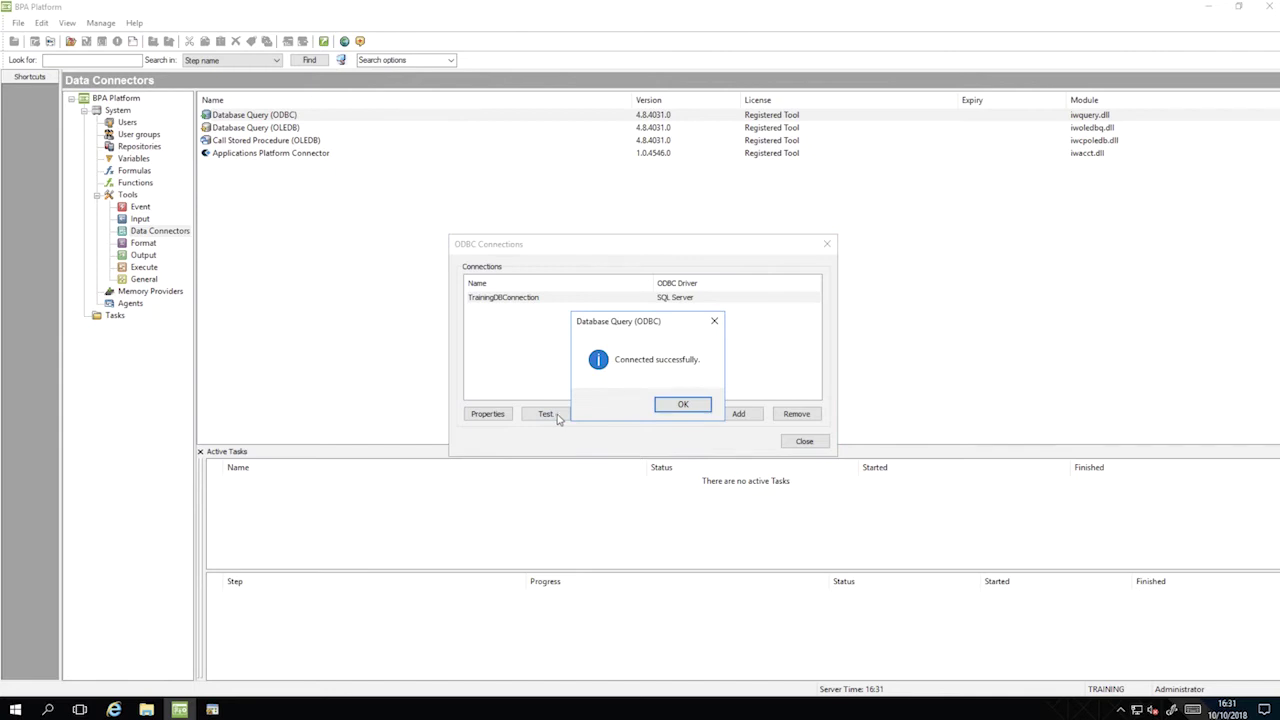
{"action": "left_click", "coordinate": [680, 406]}
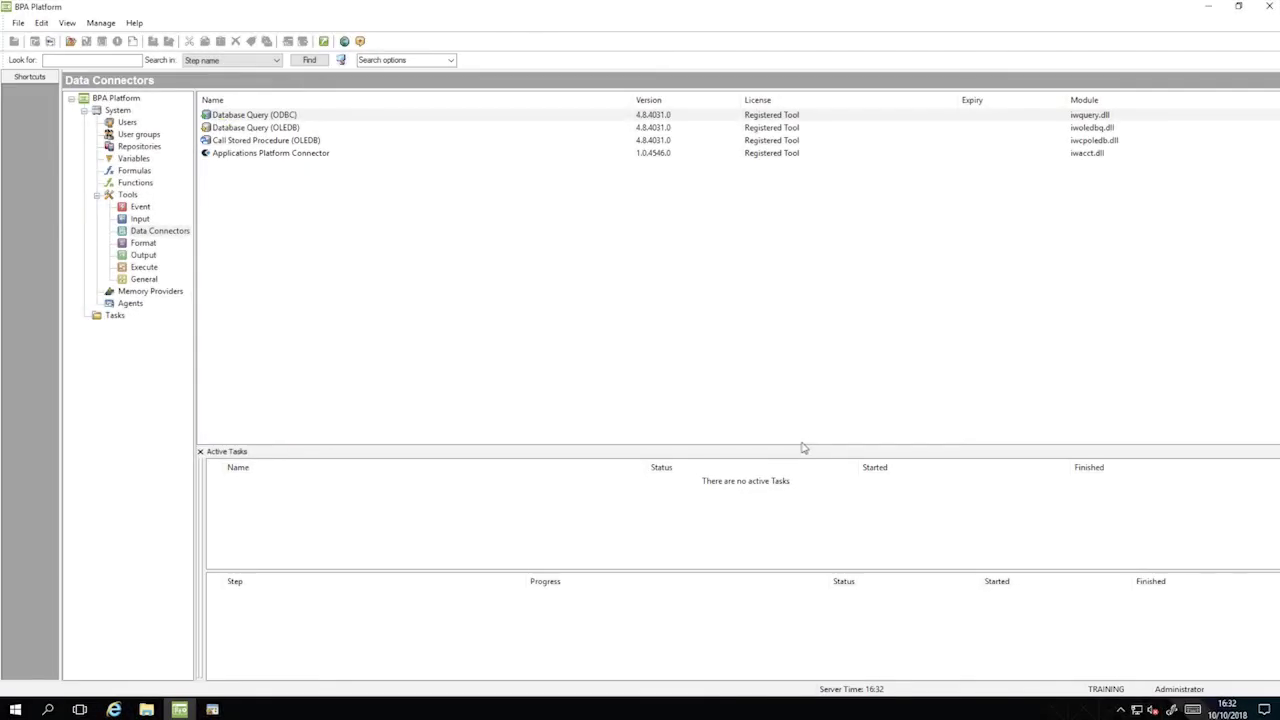
Step: Create task 'Scheduled Order Status Reports' with description 'Order status Report, emailed on a daily basis'
{"action": "right_click", "coordinate": [115, 316]}
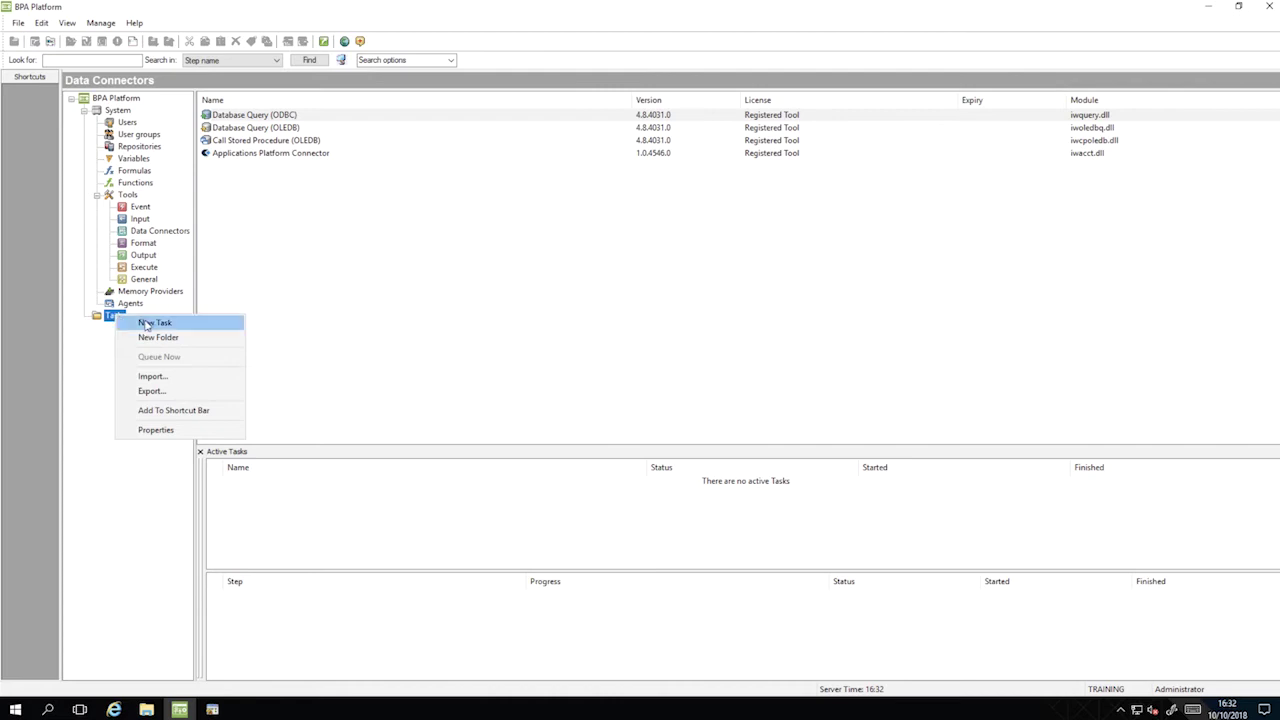
{"action": "left_click", "coordinate": [155, 323]}
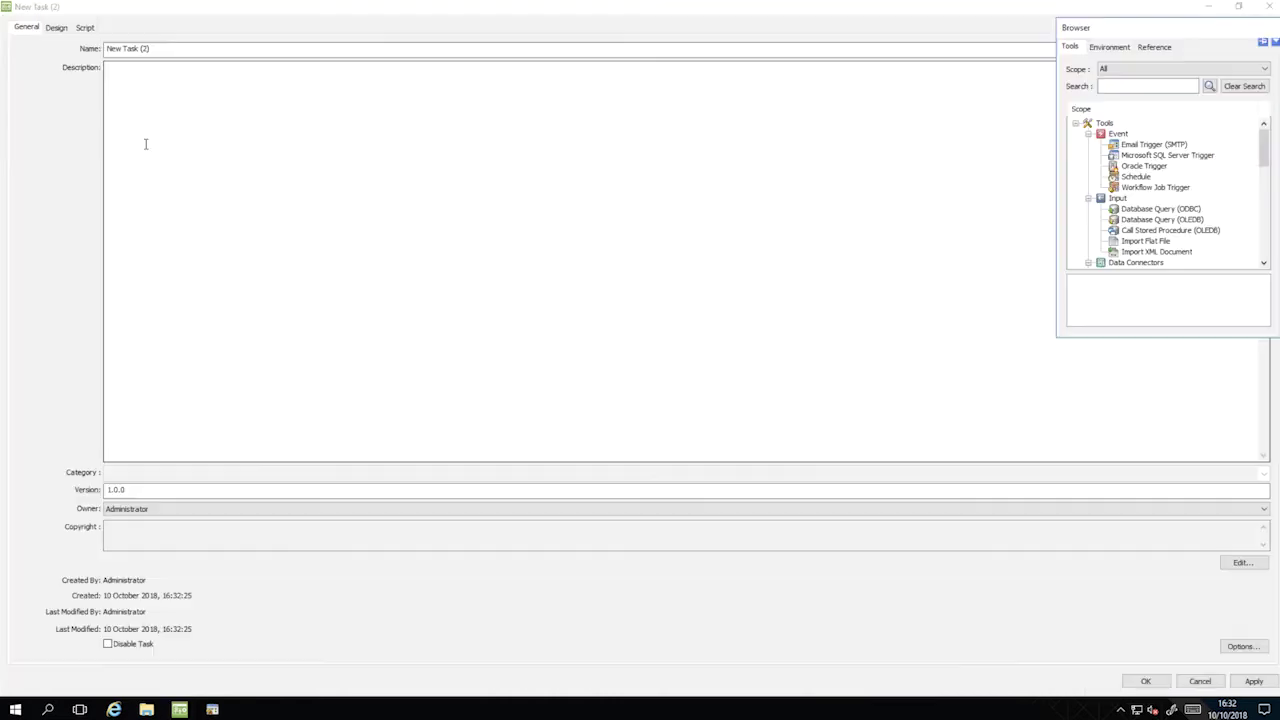
{"action": "triple_click", "coordinate": [186, 54]}
{"action": "type", "text": "Scheduled "}
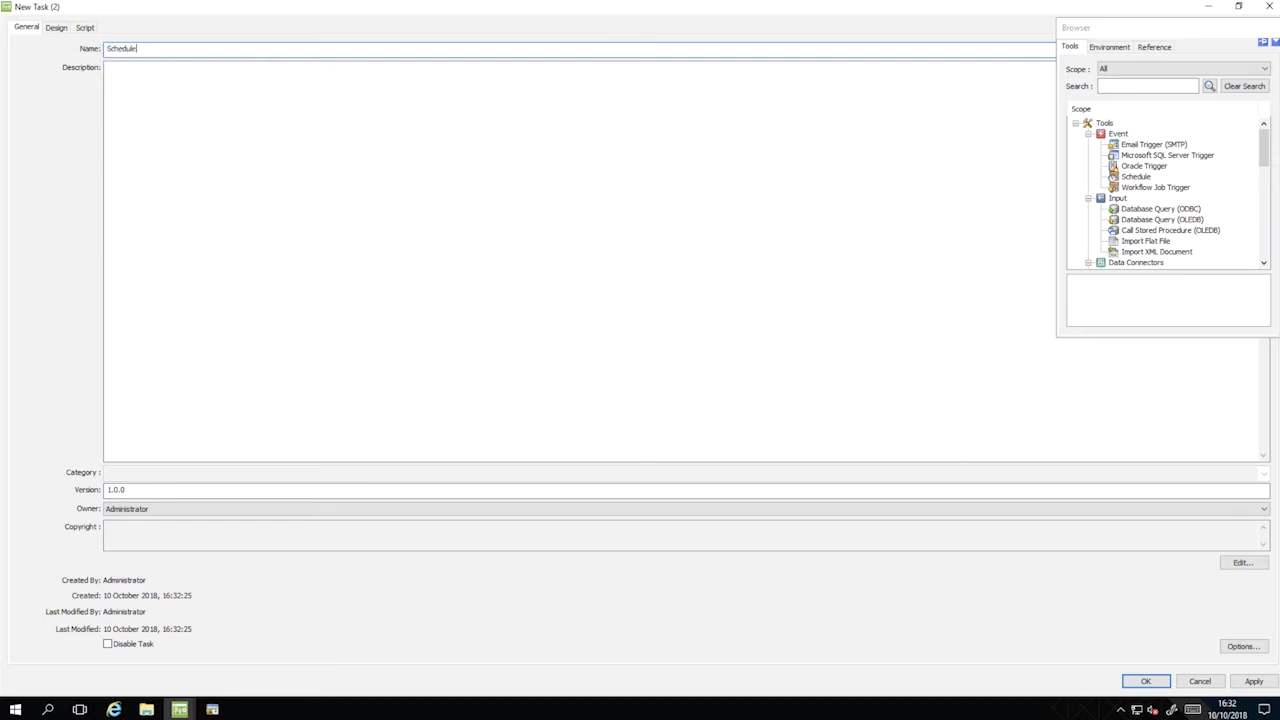
{"action": "type", "text": "Order Status Reports"}
{"action": "key", "text": "Tab"}
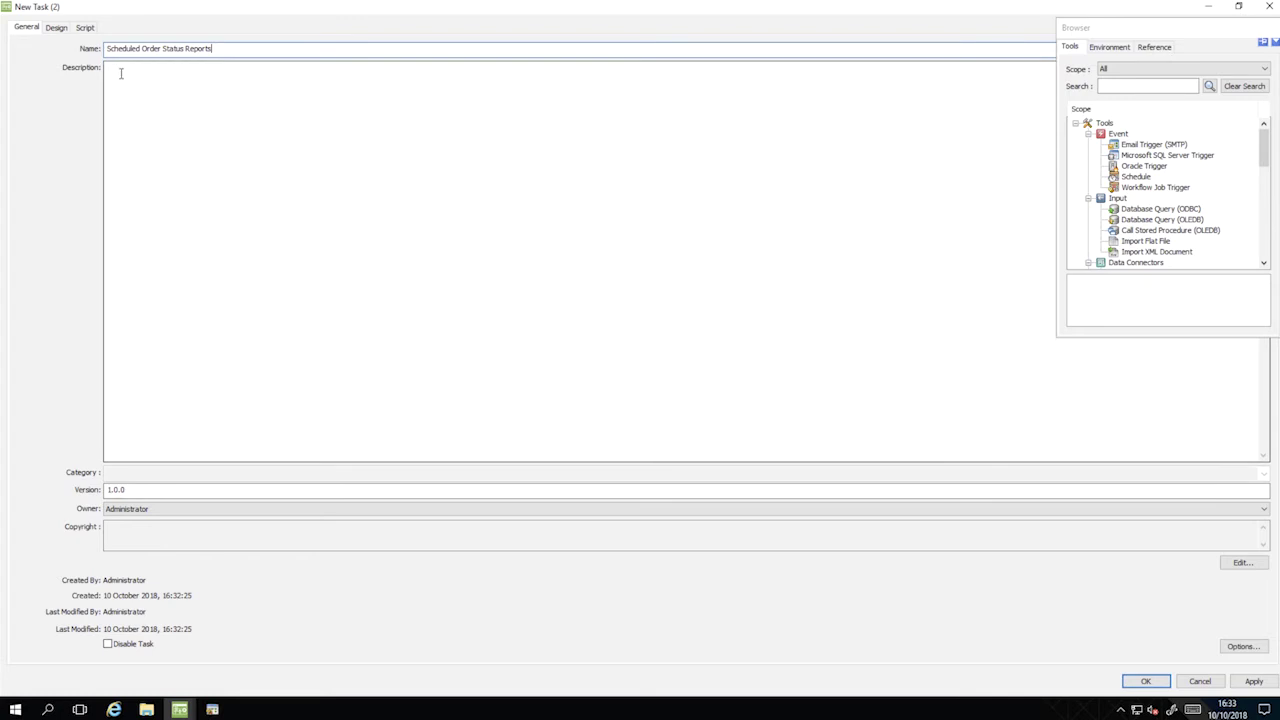
{"action": "type", "text": "Order status Report,"}
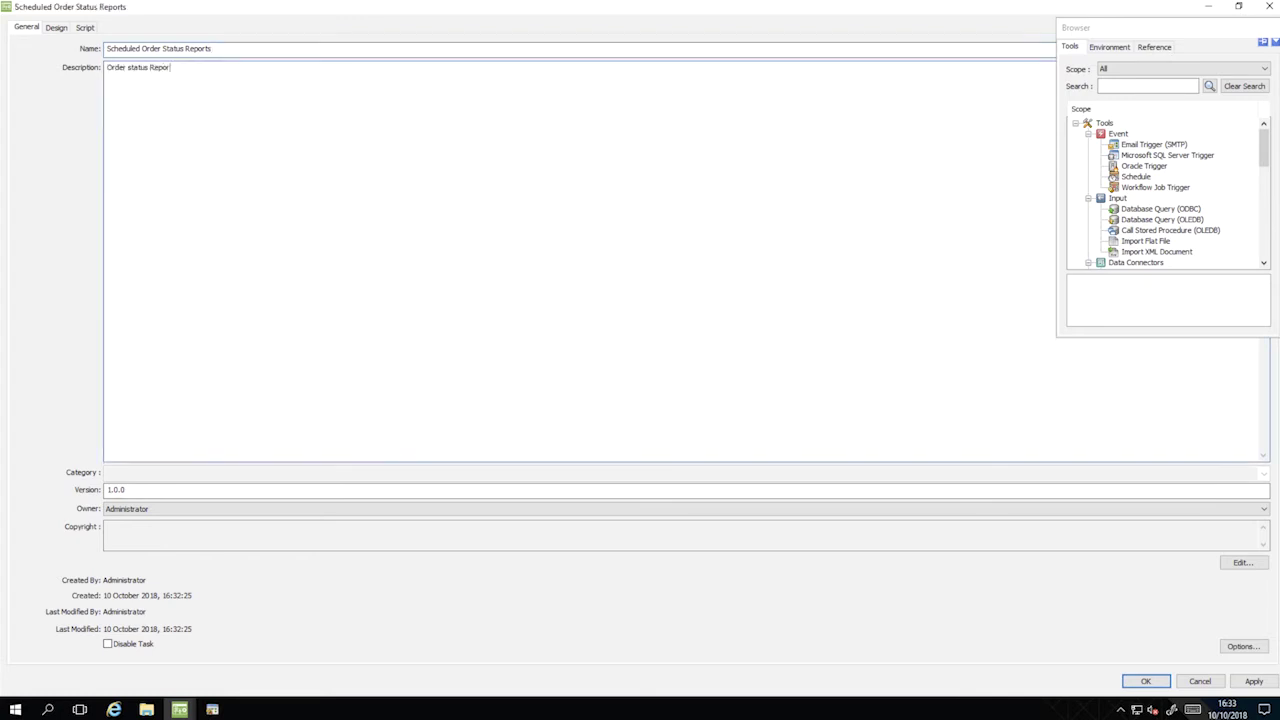
{"action": "type", "text": " emailed on a daily basis"}
Step: Add a Database Query (ODBC) step to the task's design canvas
{"action": "left_click", "coordinate": [56, 30]}
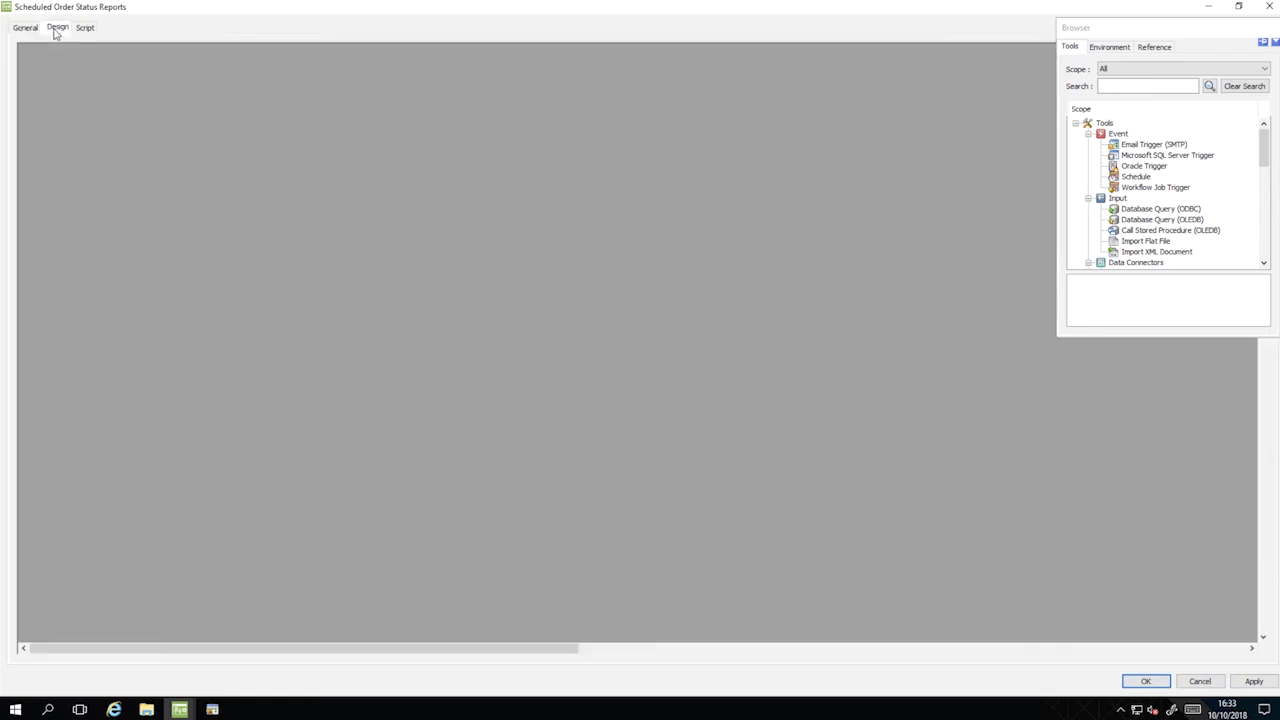
{"action": "right_click", "coordinate": [251, 179]}
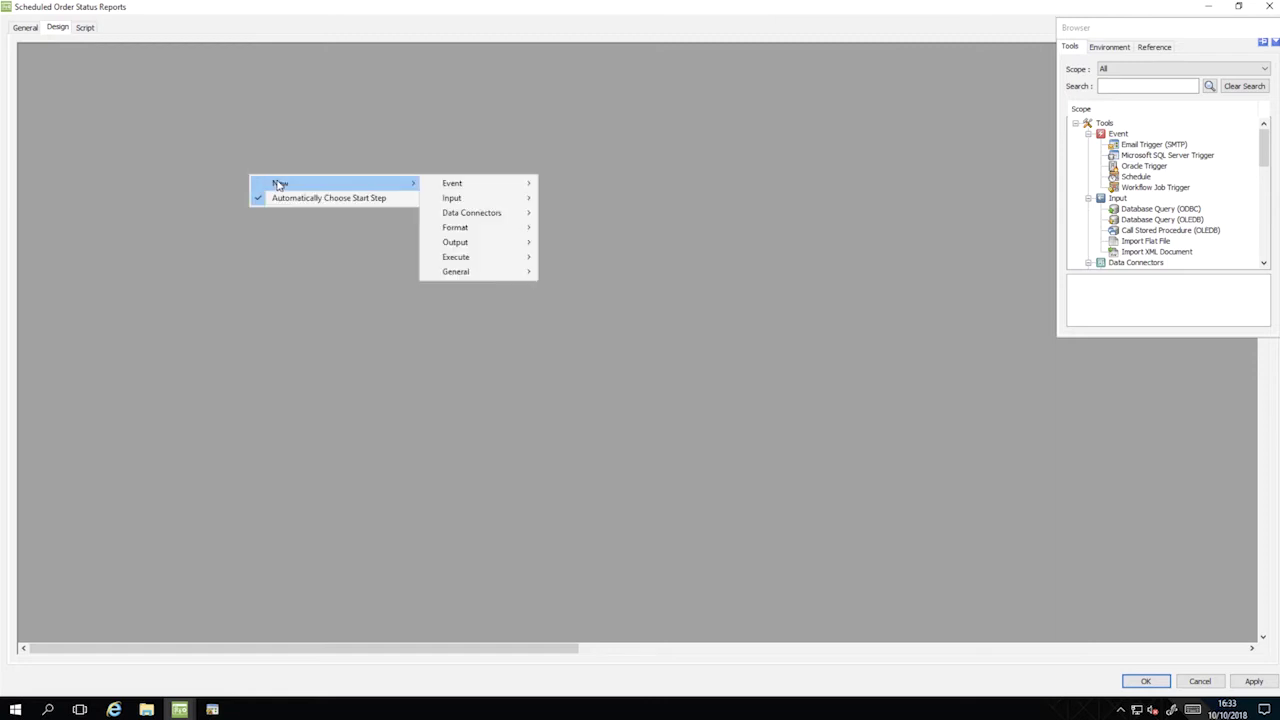
{"action": "mouse_move", "coordinate": [333, 183]}
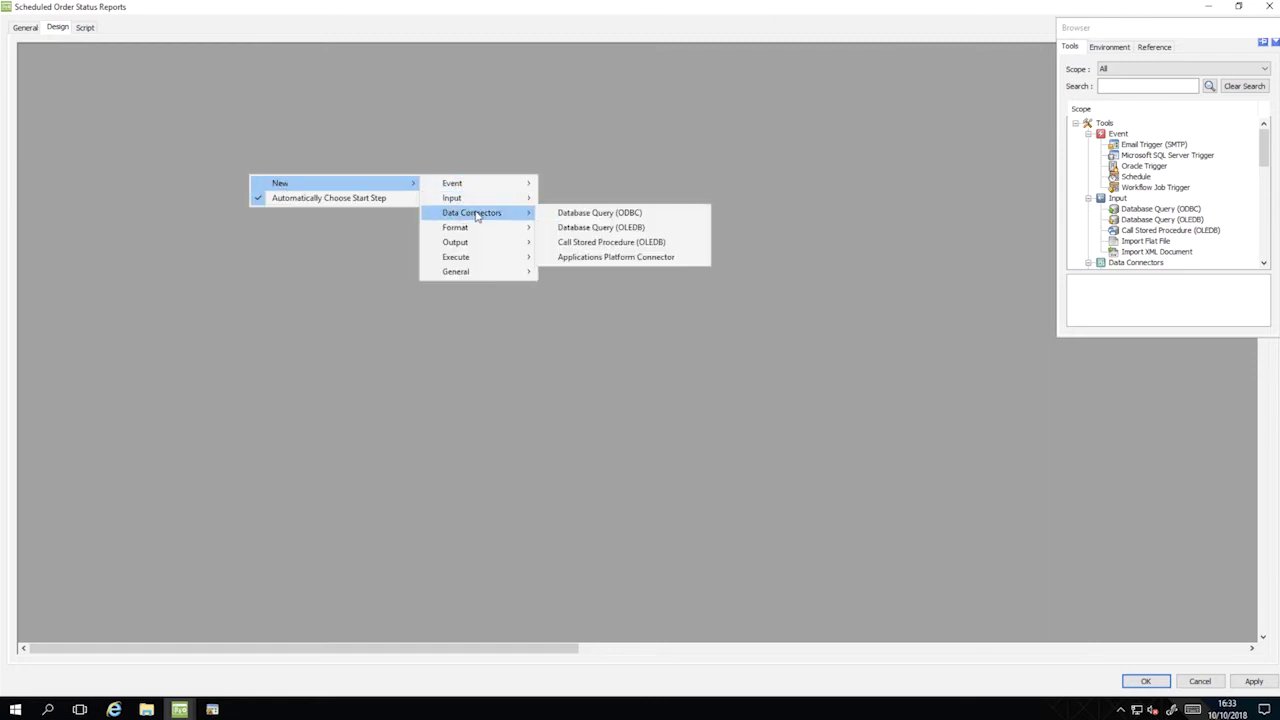
{"action": "mouse_move", "coordinate": [472, 212]}
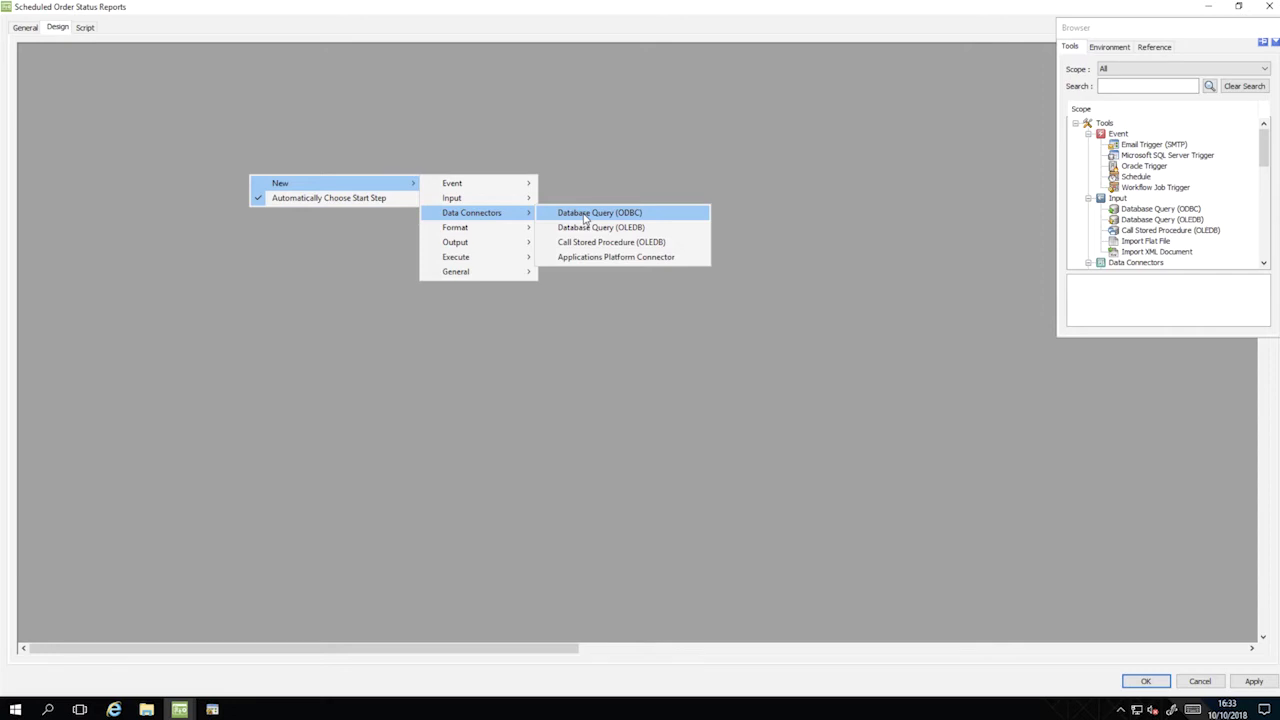
{"action": "left_click", "coordinate": [586, 215]}
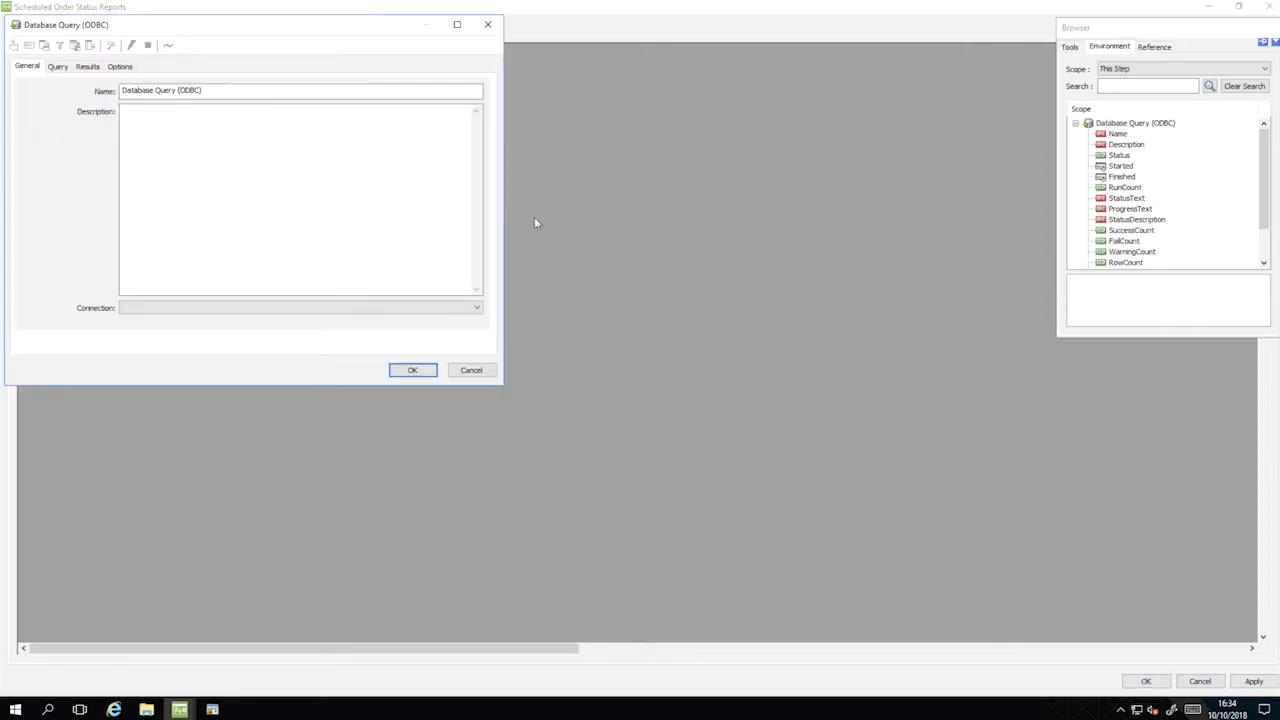
Step: Name the step 'DBQ - Recent Orders', connect it to TrainingDBConnection, and show the query designer maximized
{"action": "left_click", "coordinate": [265, 91]}
{"action": "key", "text": "ctrl+a"}
{"action": "type", "text": "DBQ - Recent Or"}
{"action": "type", "text": "ders"}
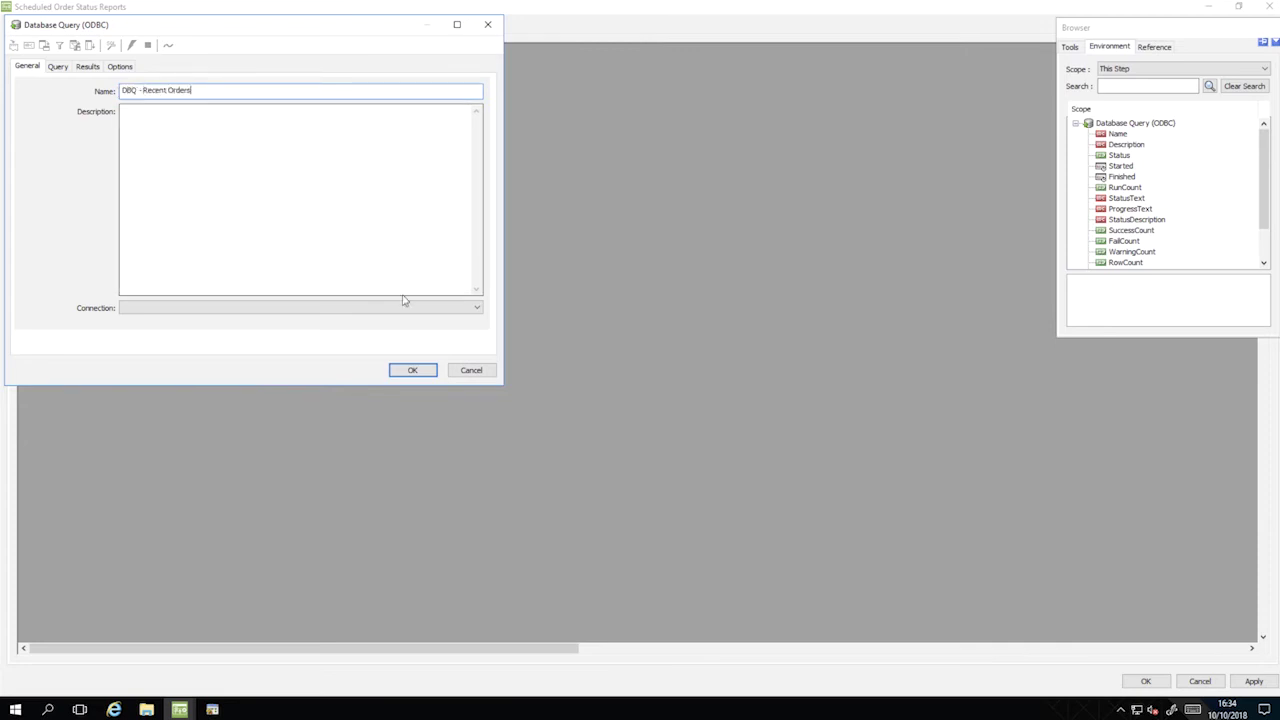
{"action": "left_click", "coordinate": [477, 308]}
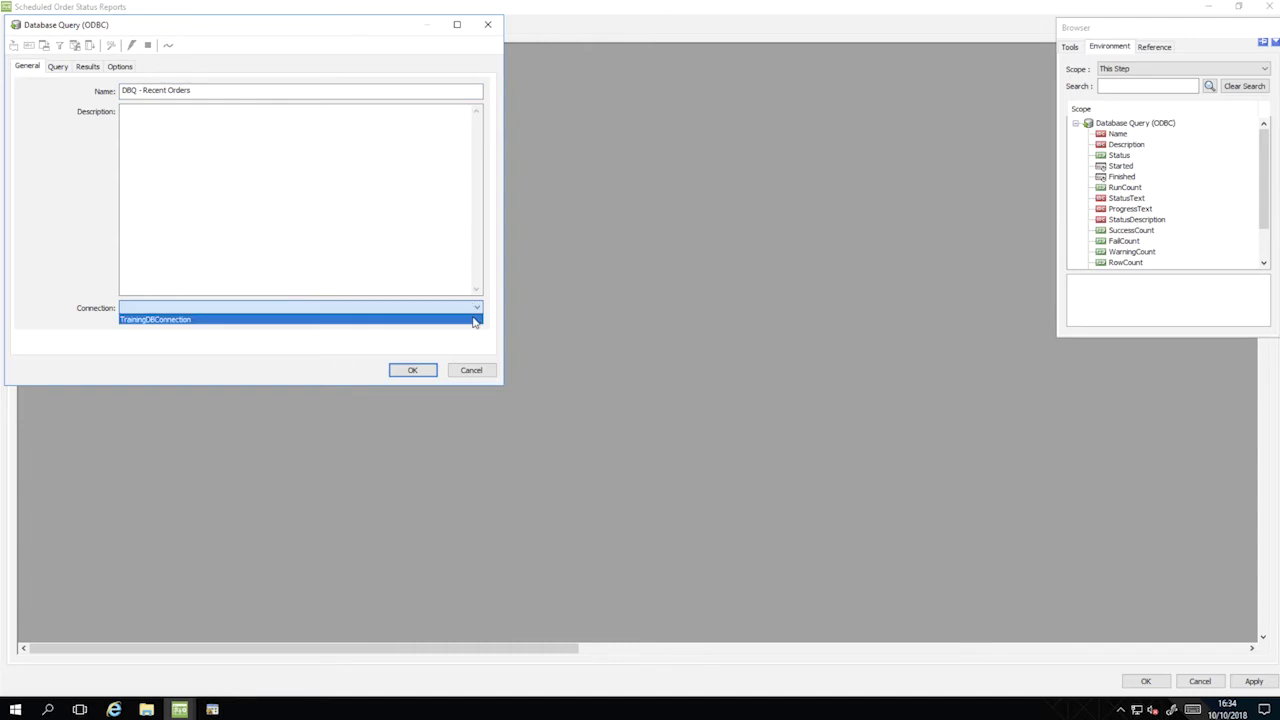
{"action": "left_click", "coordinate": [475, 320]}
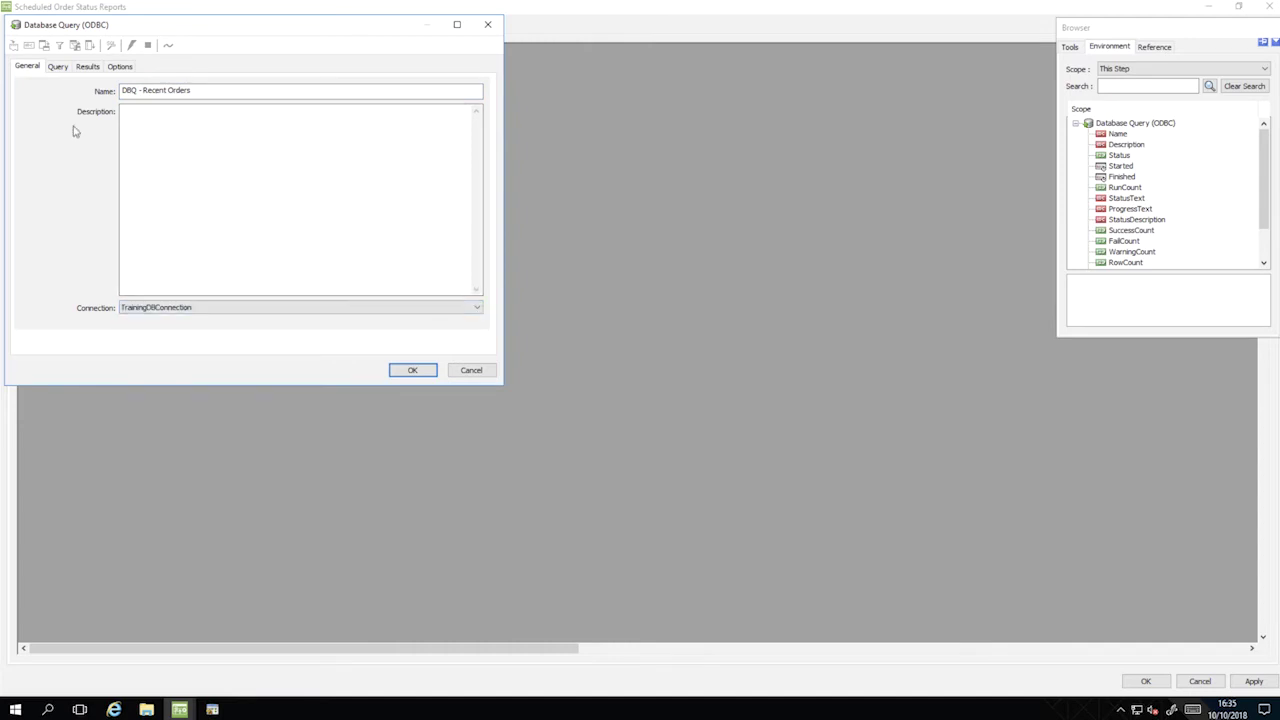
{"action": "left_click", "coordinate": [58, 66]}
{"action": "left_click", "coordinate": [456, 24]}
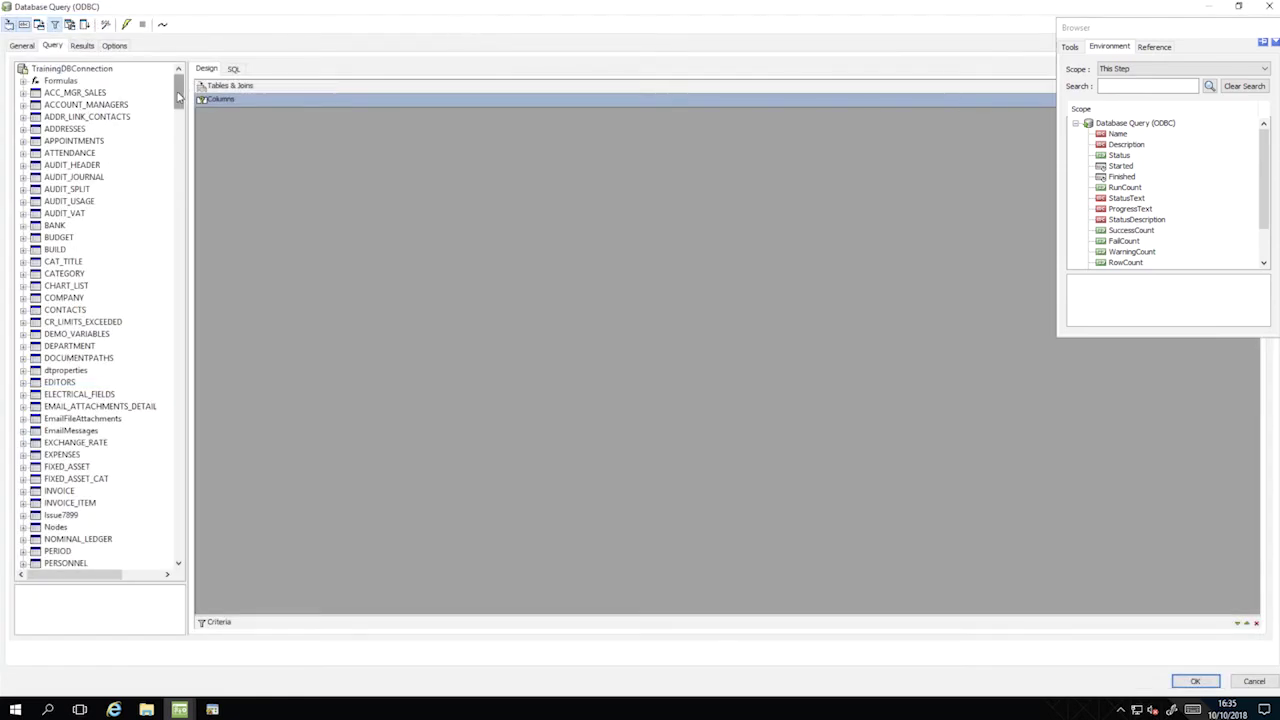
Step: Expand SALES_ORDER and SALES_LEDGER and add ORDER_NUMBER and ACCOUNT_REF to the output columns
{"action": "left_click_drag", "start_coordinate": [178, 96], "coordinate": [178, 126]}
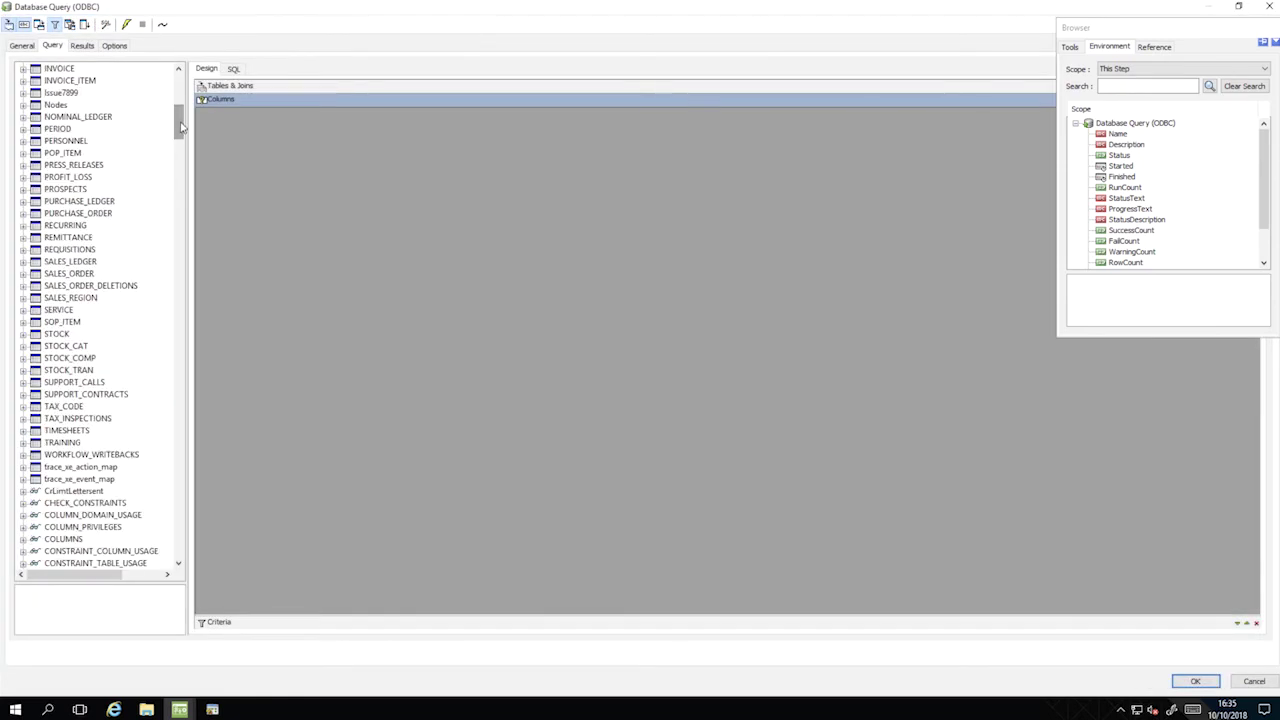
{"action": "left_click", "coordinate": [22, 273]}
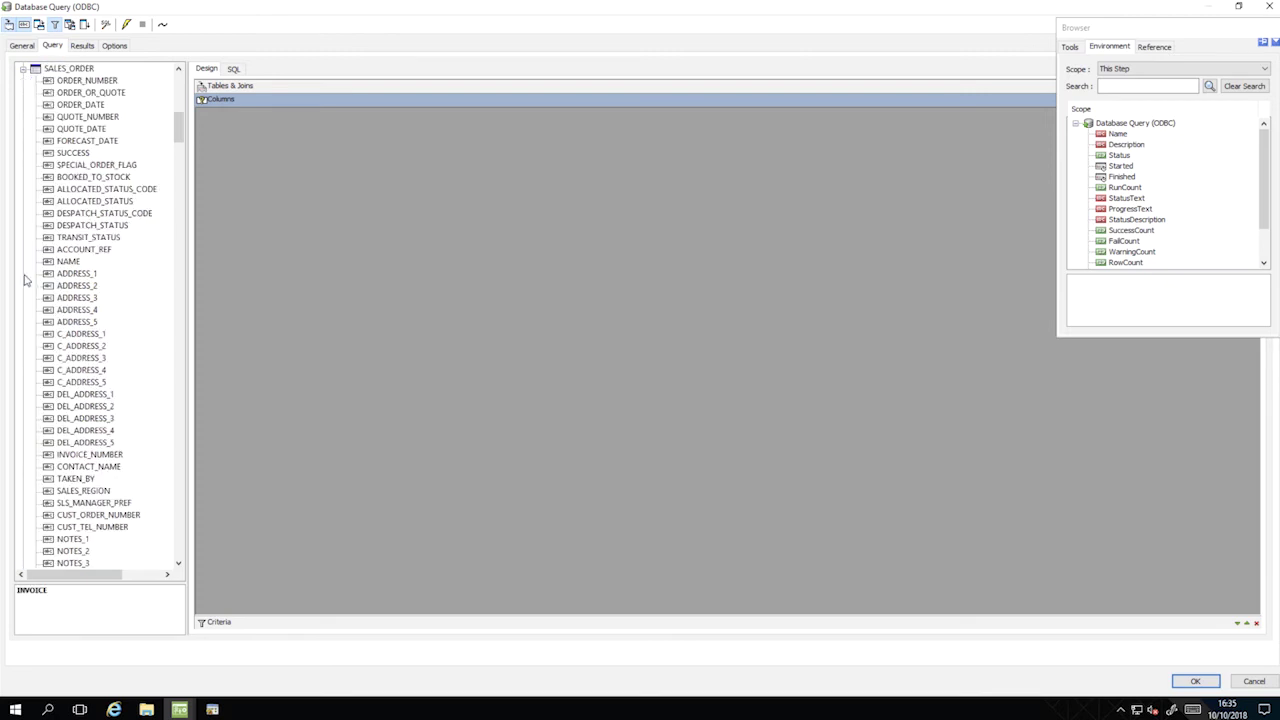
{"action": "scroll", "coordinate": [175, 150], "scroll_direction": "up", "scroll_amount": 3}
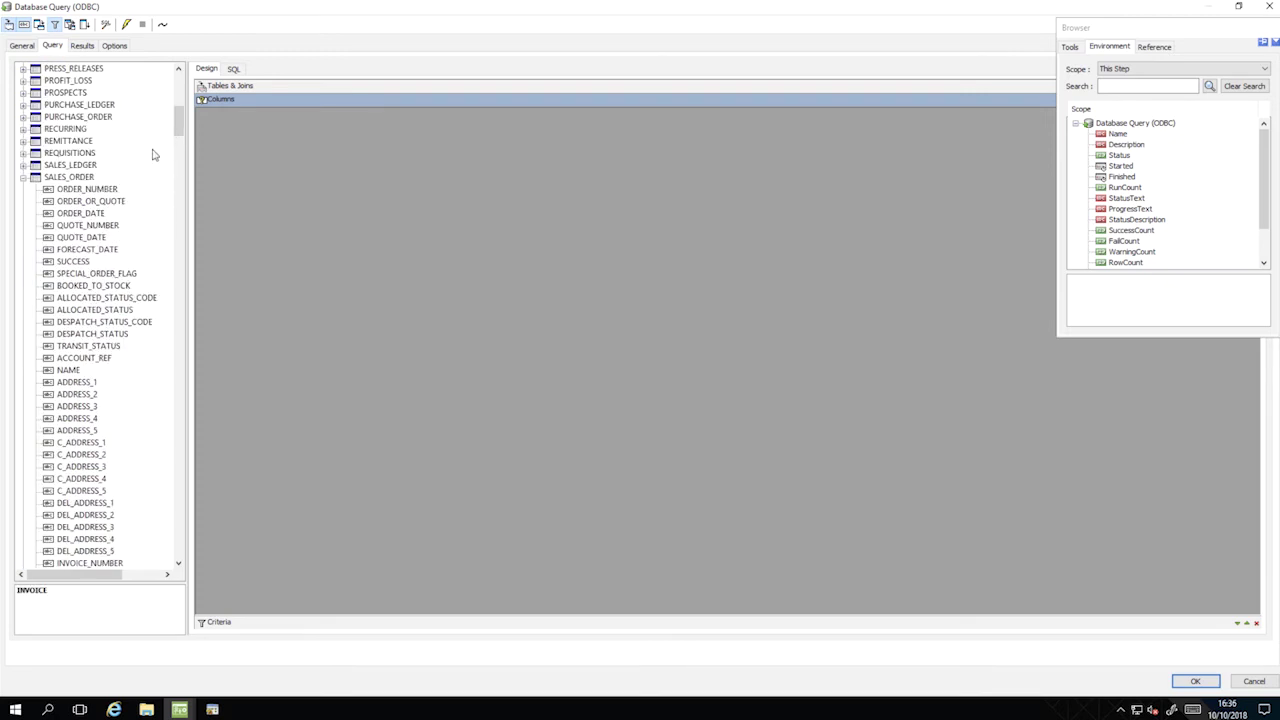
{"action": "left_click", "coordinate": [24, 166]}
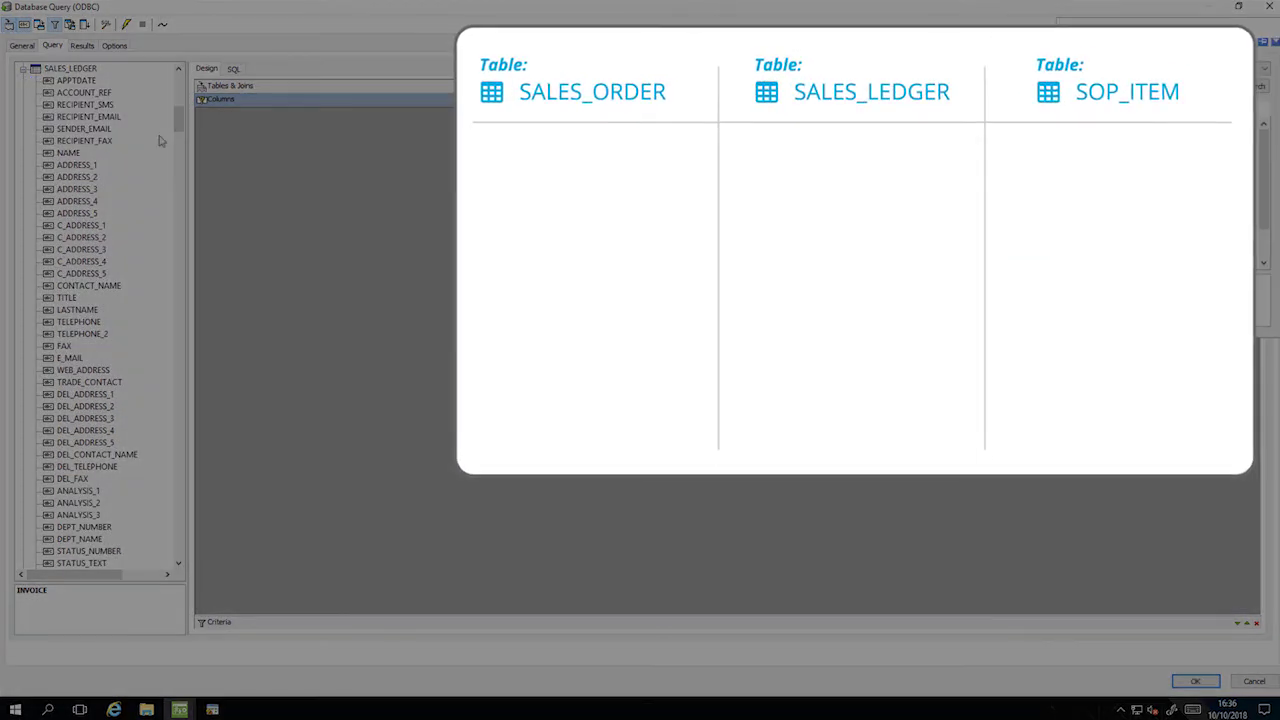
{"action": "mouse_move", "coordinate": [178, 120]}
{"action": "left_mouse_down"}
{"action": "mouse_move", "coordinate": [179, 207]}
{"action": "mouse_move", "coordinate": [179, 196]}
{"action": "left_mouse_up"}
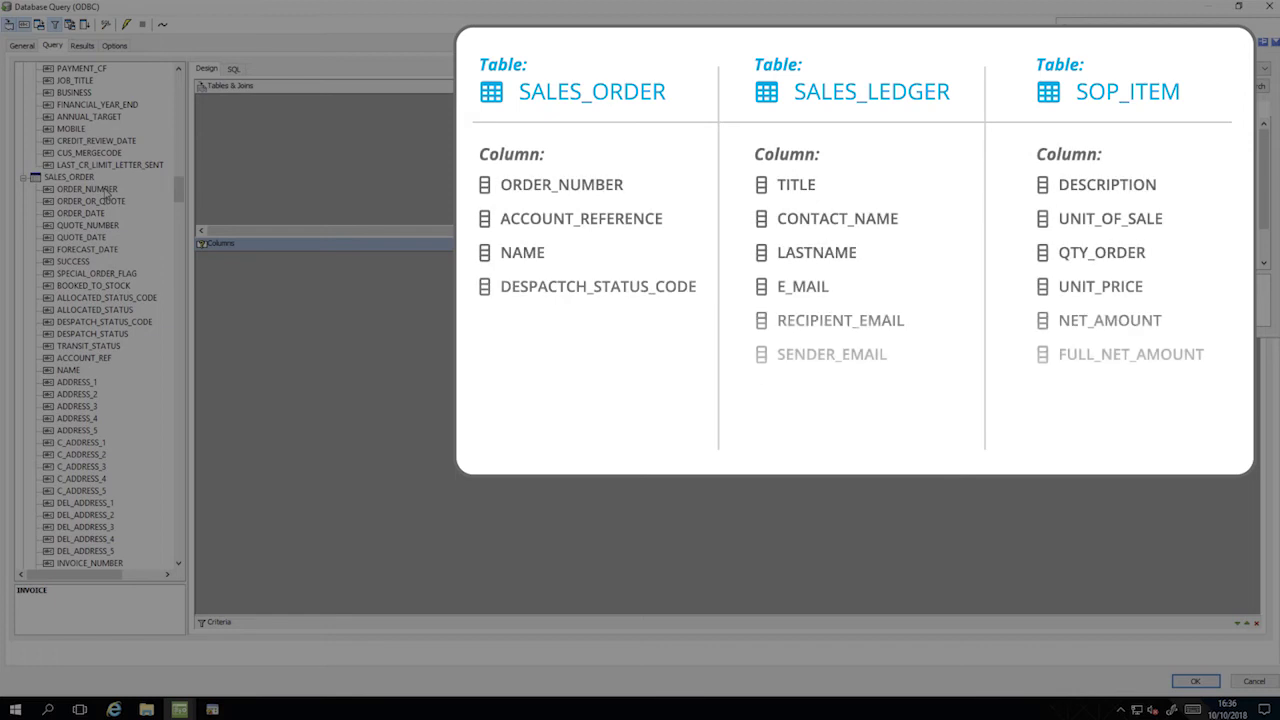
{"action": "left_click_drag", "start_coordinate": [106, 192], "coordinate": [211, 265]}
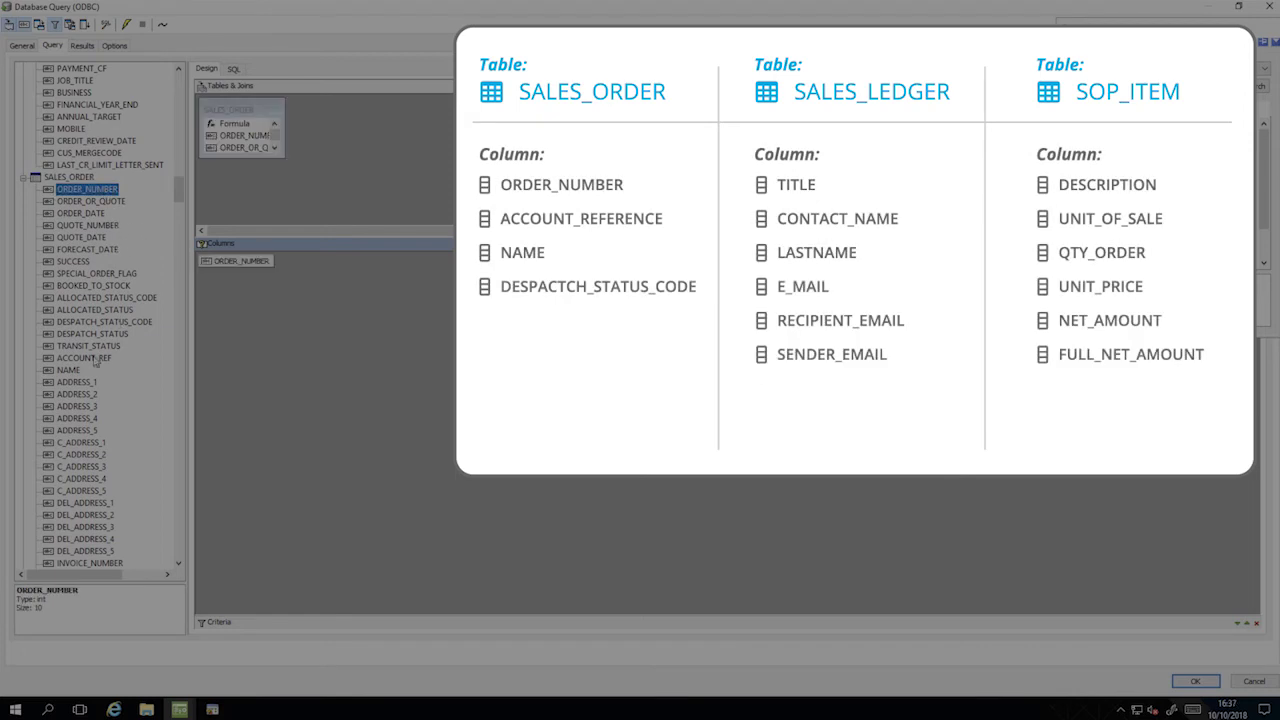
{"action": "left_click_drag", "start_coordinate": [95, 360], "coordinate": [342, 293]}
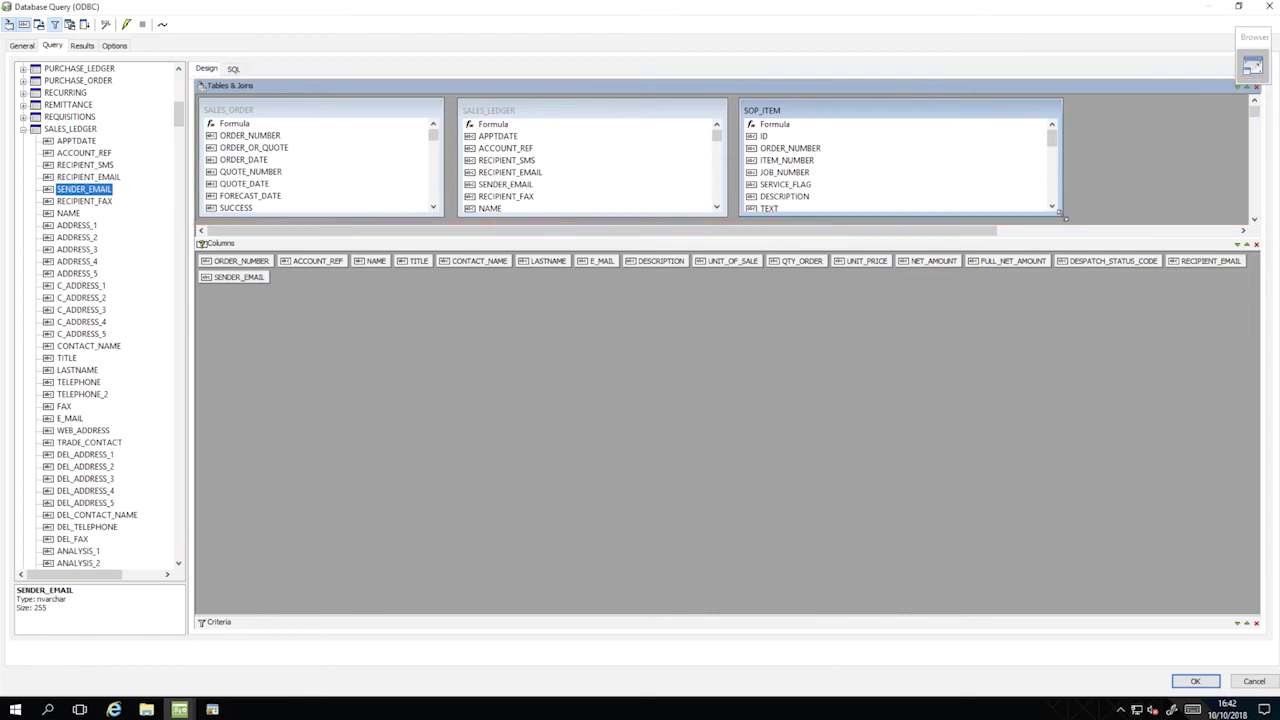
Step: Link SOP_ITEM-SALES_ORDER via ORDER_NUMBER and SALES_ORDER-SALES_LEDGER via ACCOUNT_REF in Tables & Joins
{"action": "left_click", "coordinate": [806, 150]}
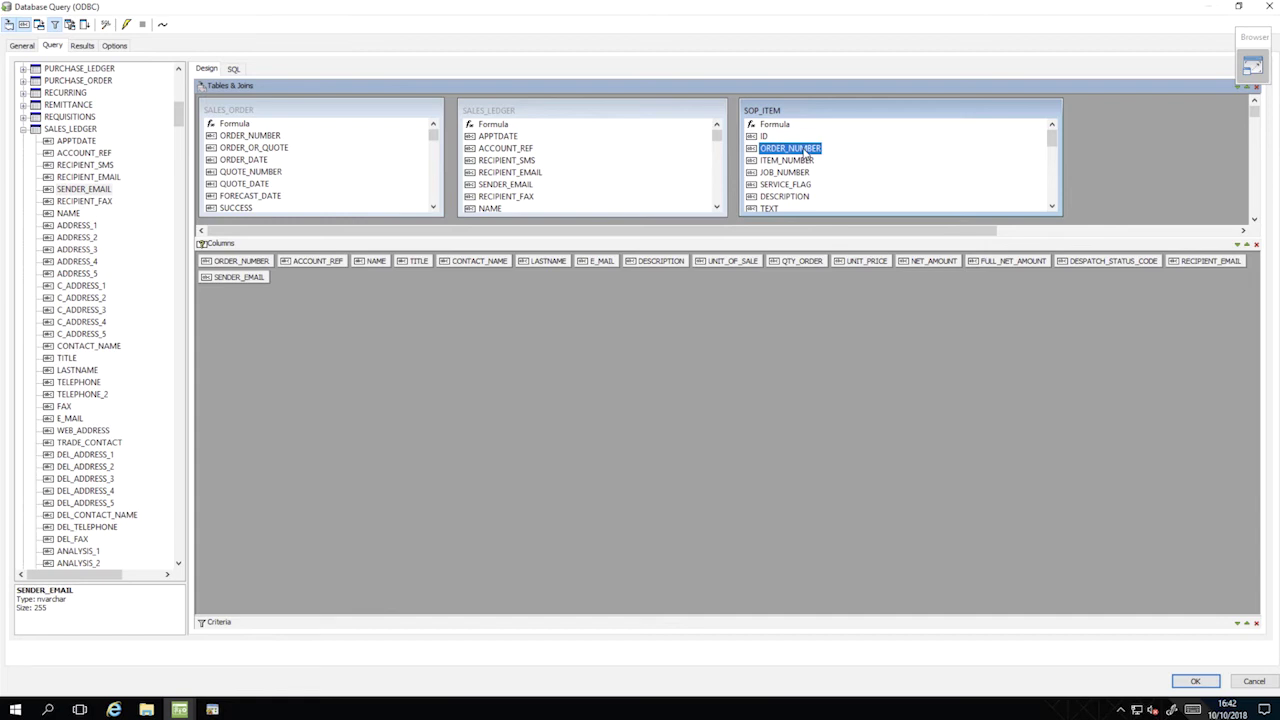
{"action": "left_click_drag", "start_coordinate": [806, 150], "coordinate": [268, 140]}
{"action": "left_click", "coordinate": [434, 208]}
{"action": "left_click", "coordinate": [434, 208]}
{"action": "left_click", "coordinate": [434, 208]}
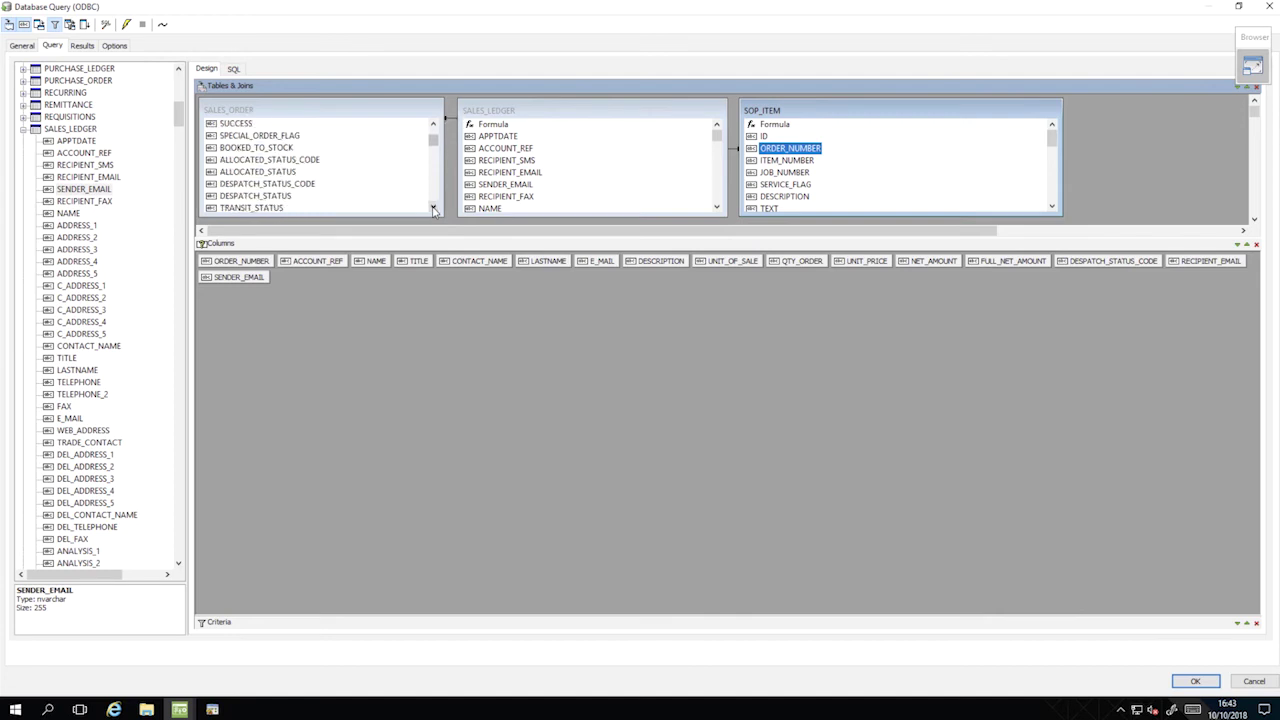
{"action": "left_click", "coordinate": [434, 208]}
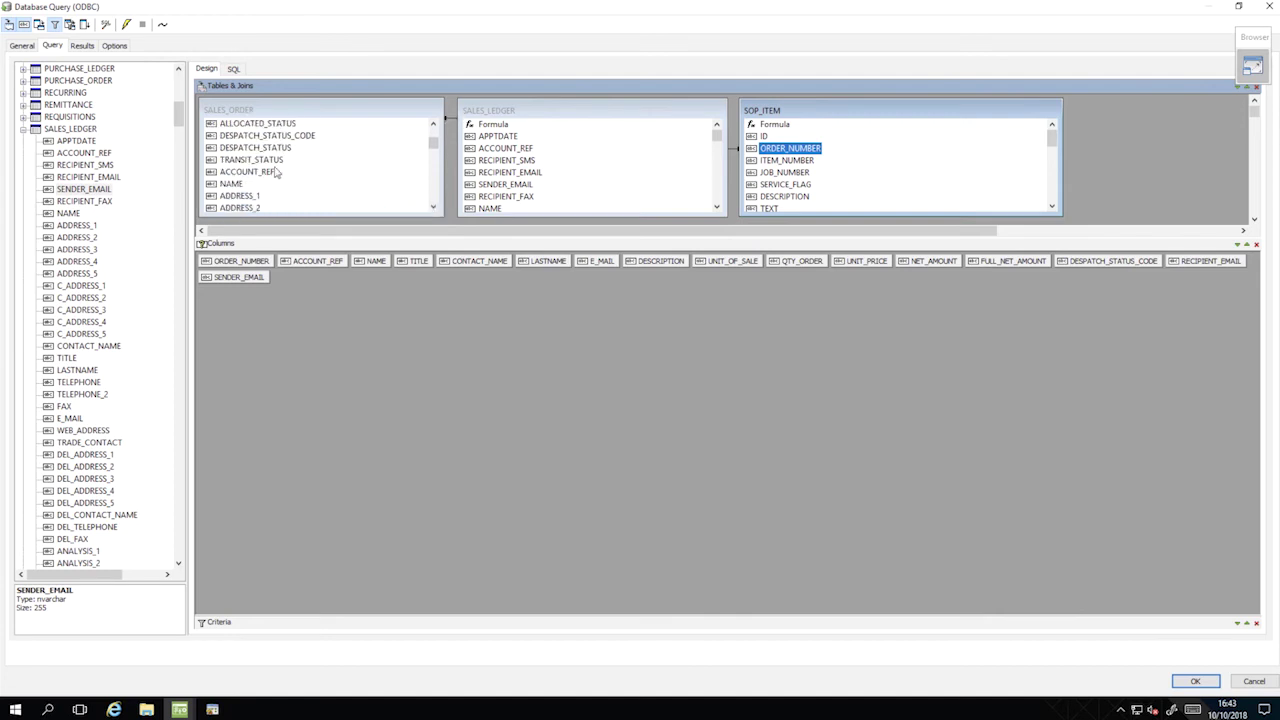
{"action": "left_click", "coordinate": [263, 174]}
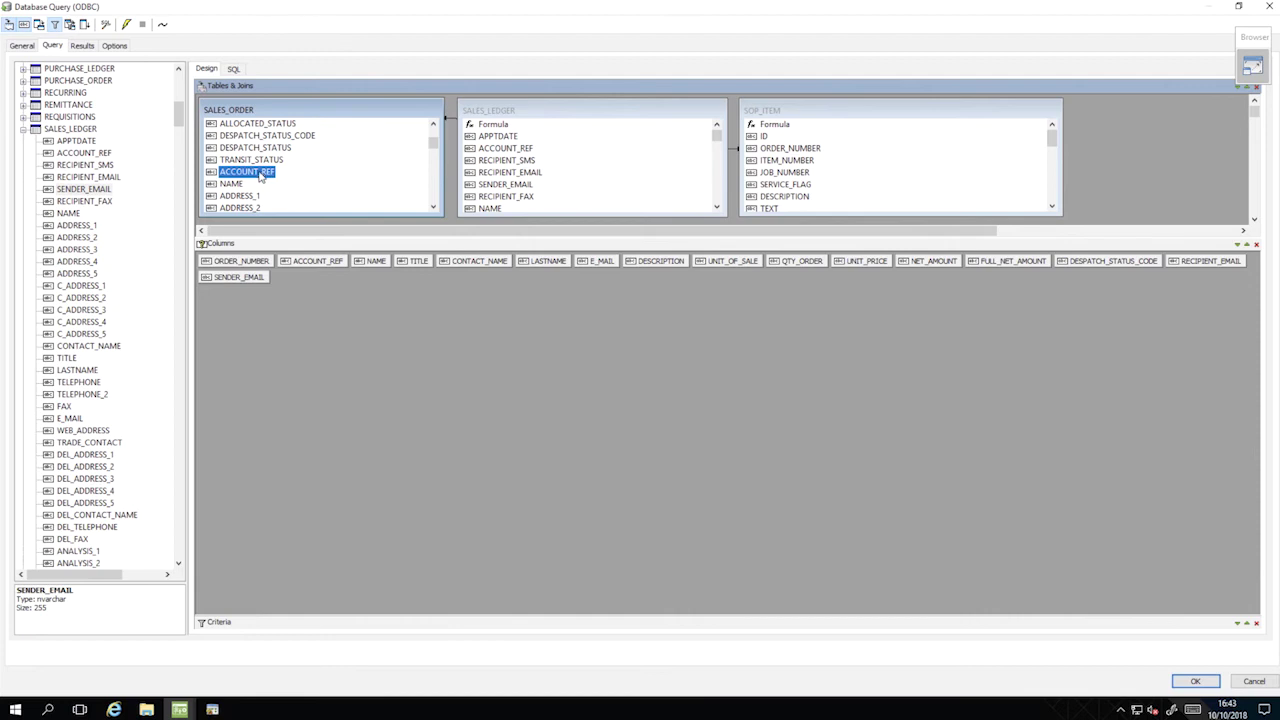
{"action": "left_click_drag", "start_coordinate": [263, 176], "coordinate": [492, 150]}
Step: Add a criterion requiring DESPATCH_STATUS_CODE to equal 0
{"action": "left_click_drag", "start_coordinate": [466, 622], "coordinate": [482, 400]}
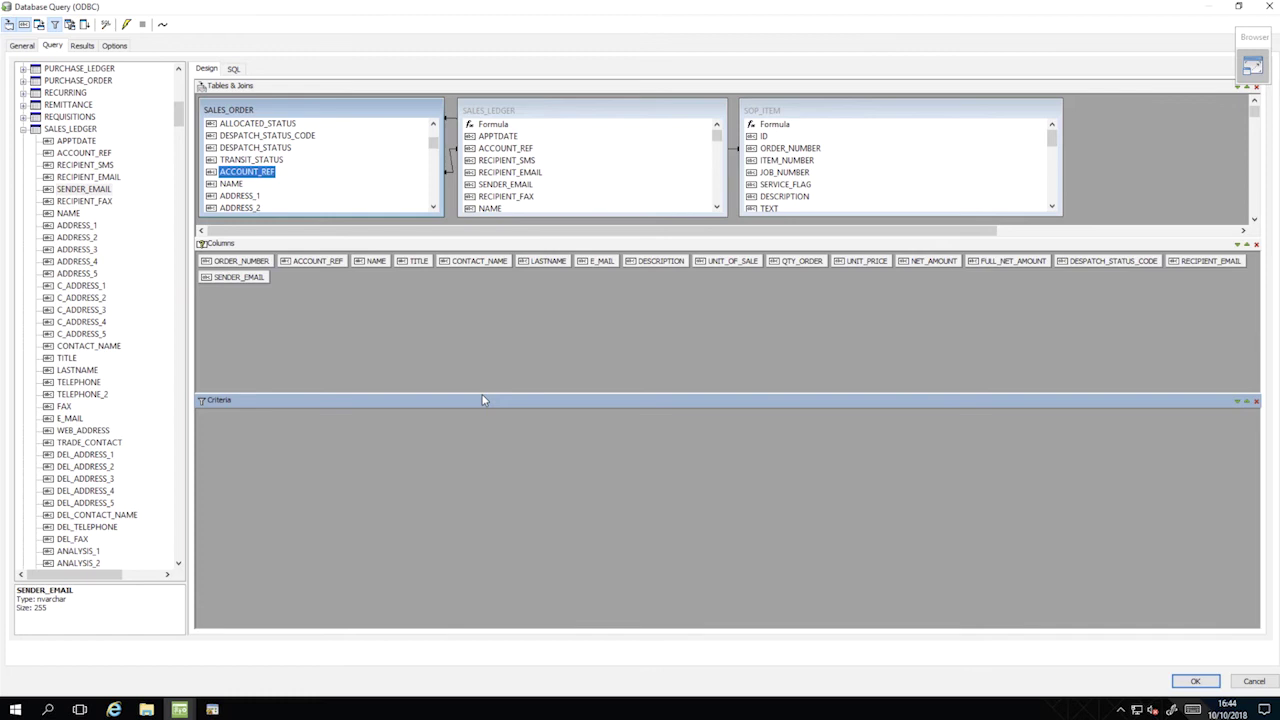
{"action": "left_click", "coordinate": [1097, 272]}
{"action": "left_click_drag", "start_coordinate": [1097, 268], "coordinate": [905, 459]}
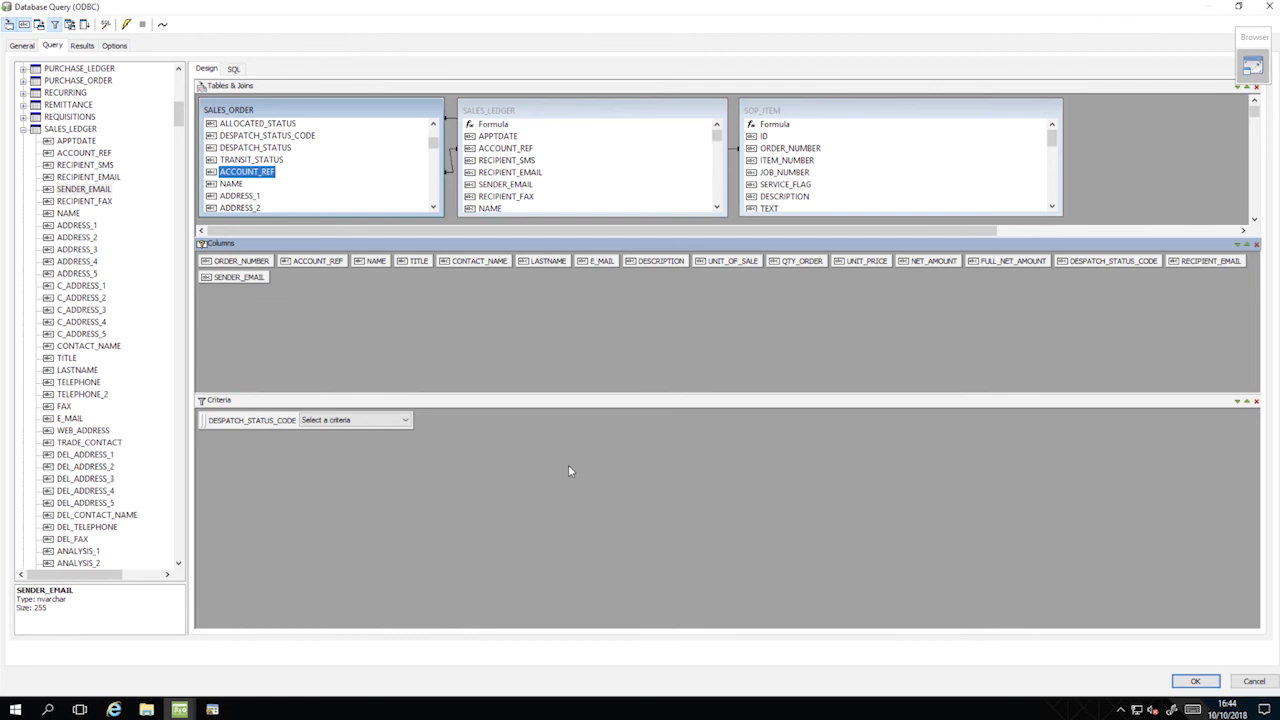
{"action": "left_click", "coordinate": [405, 420]}
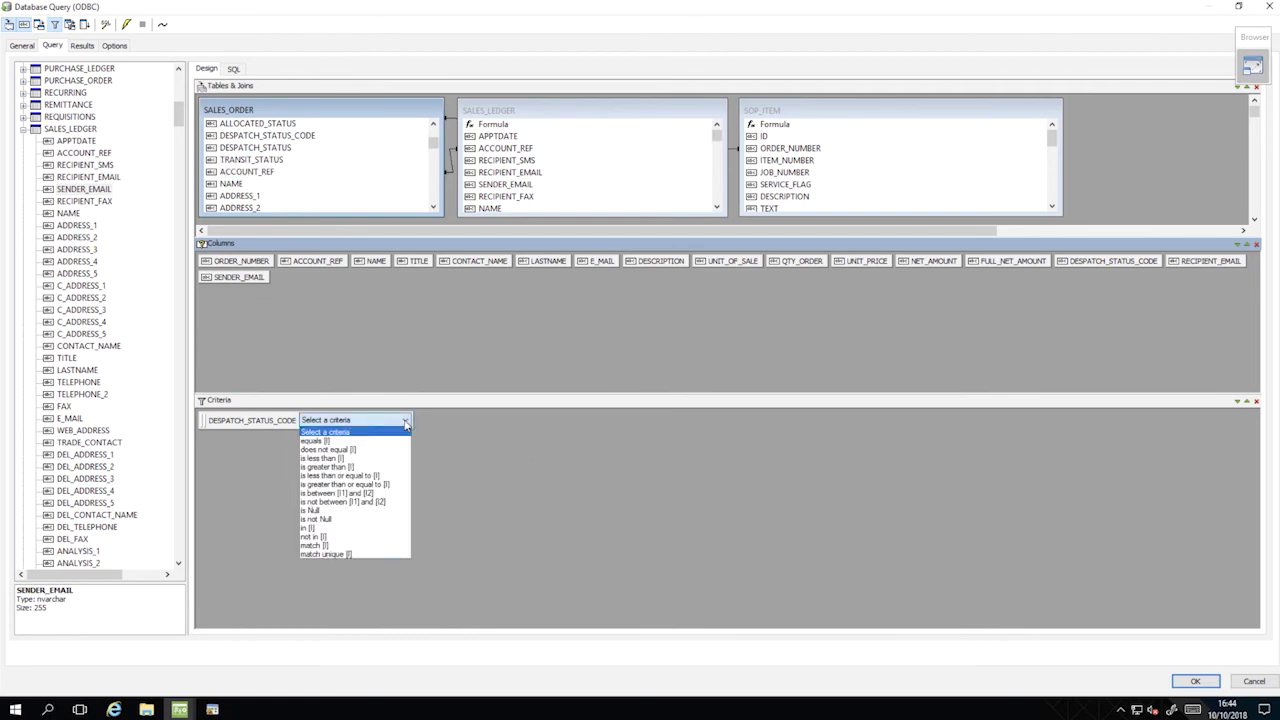
{"action": "left_click", "coordinate": [381, 441]}
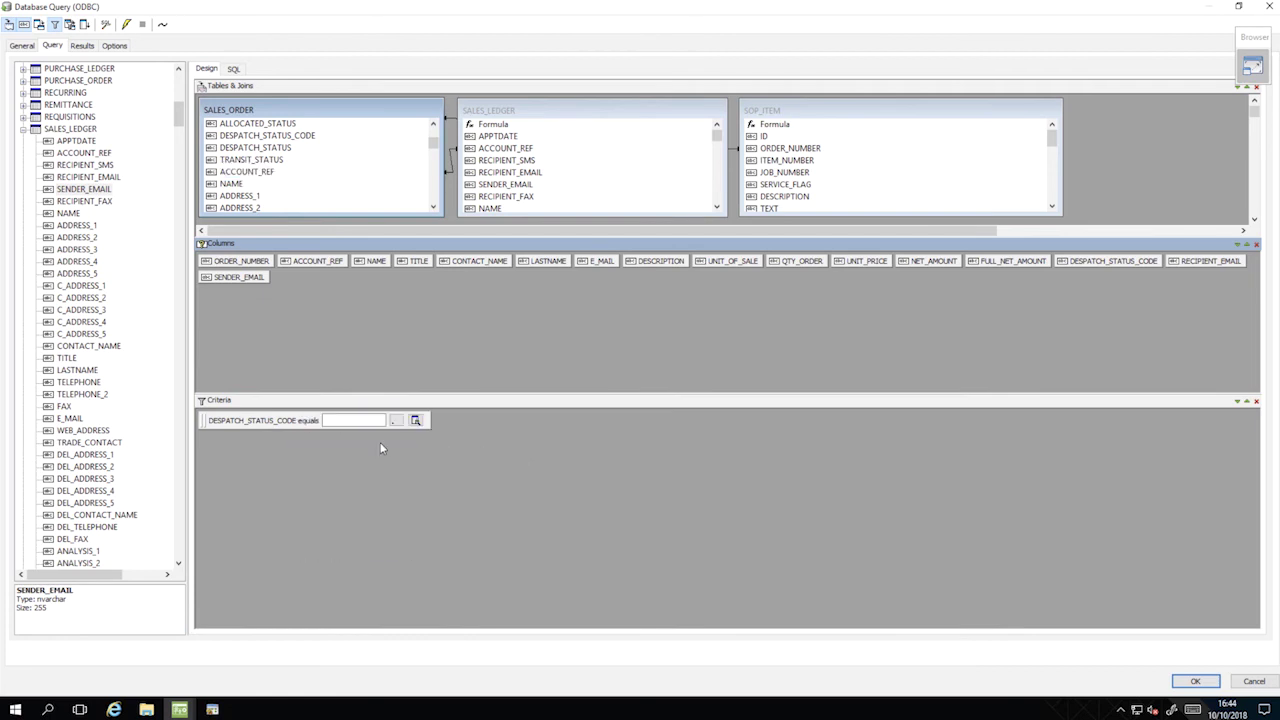
{"action": "left_click", "coordinate": [339, 420]}
{"action": "type", "text": "0"}
Step: Add a criterion requiring ORDER_NUMBER to be not Null
{"action": "left_click_drag", "start_coordinate": [262, 262], "coordinate": [391, 470]}
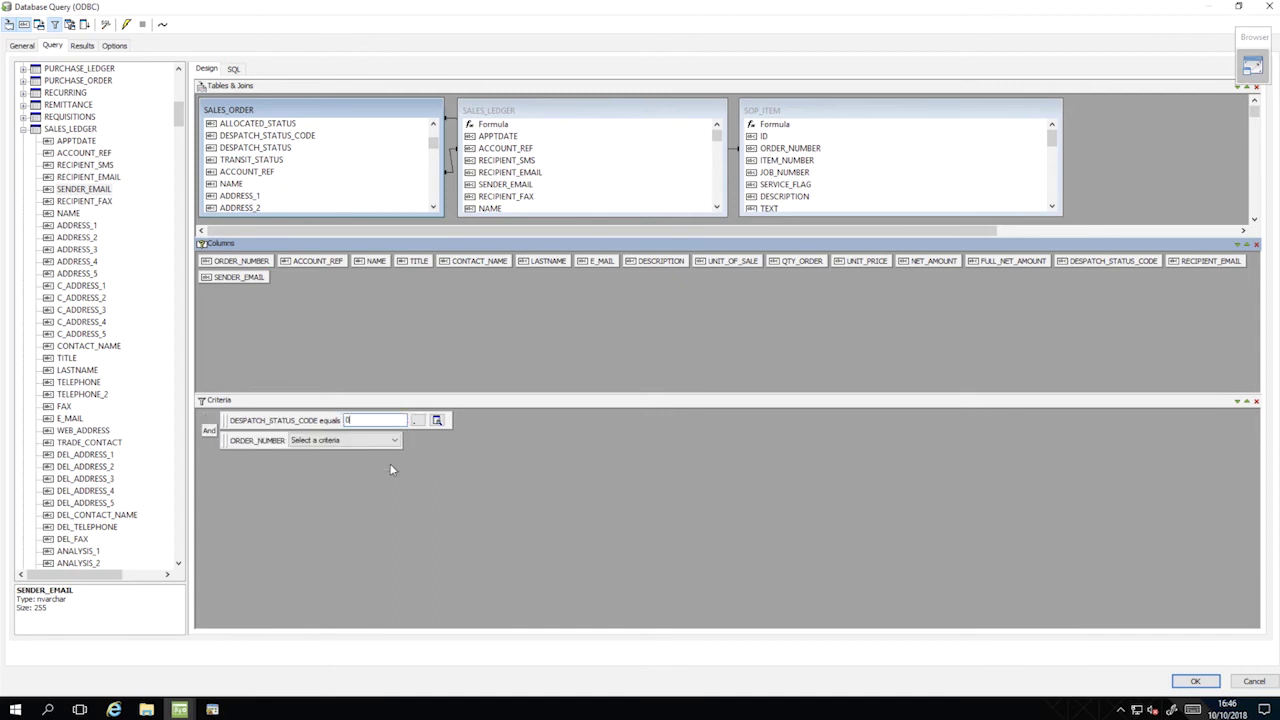
{"action": "left_click", "coordinate": [395, 441]}
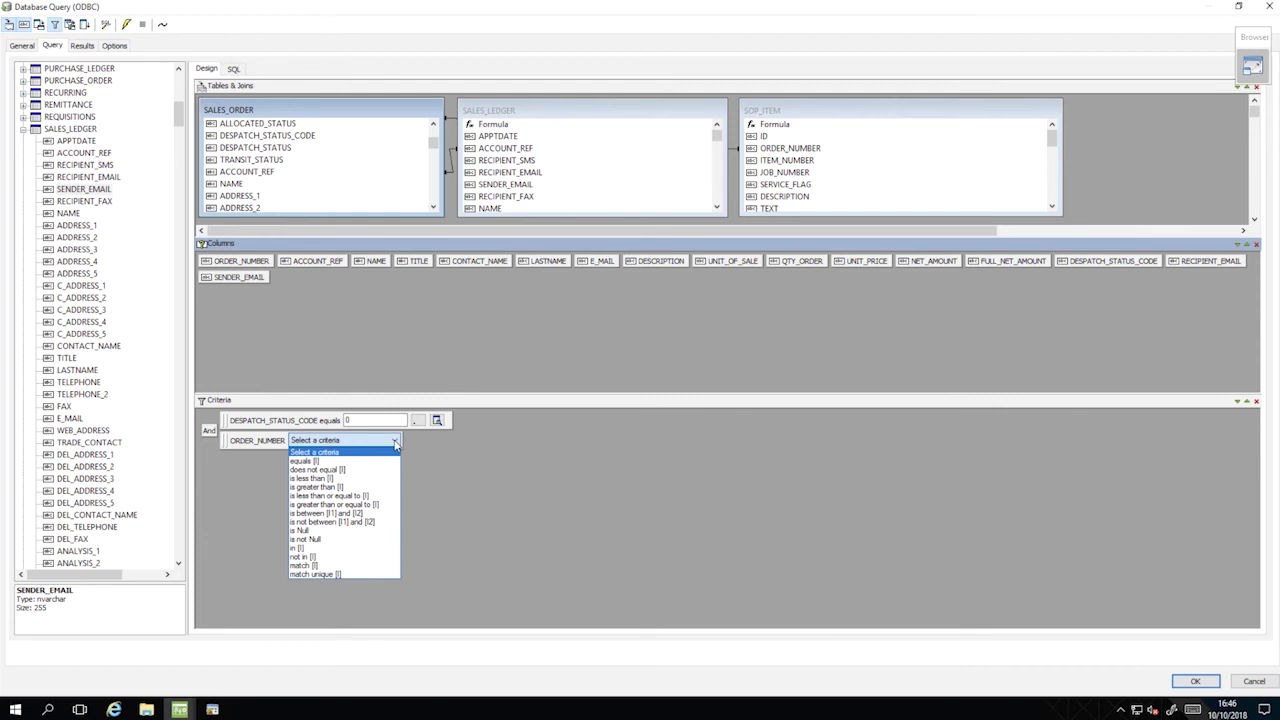
{"action": "left_click", "coordinate": [362, 540]}
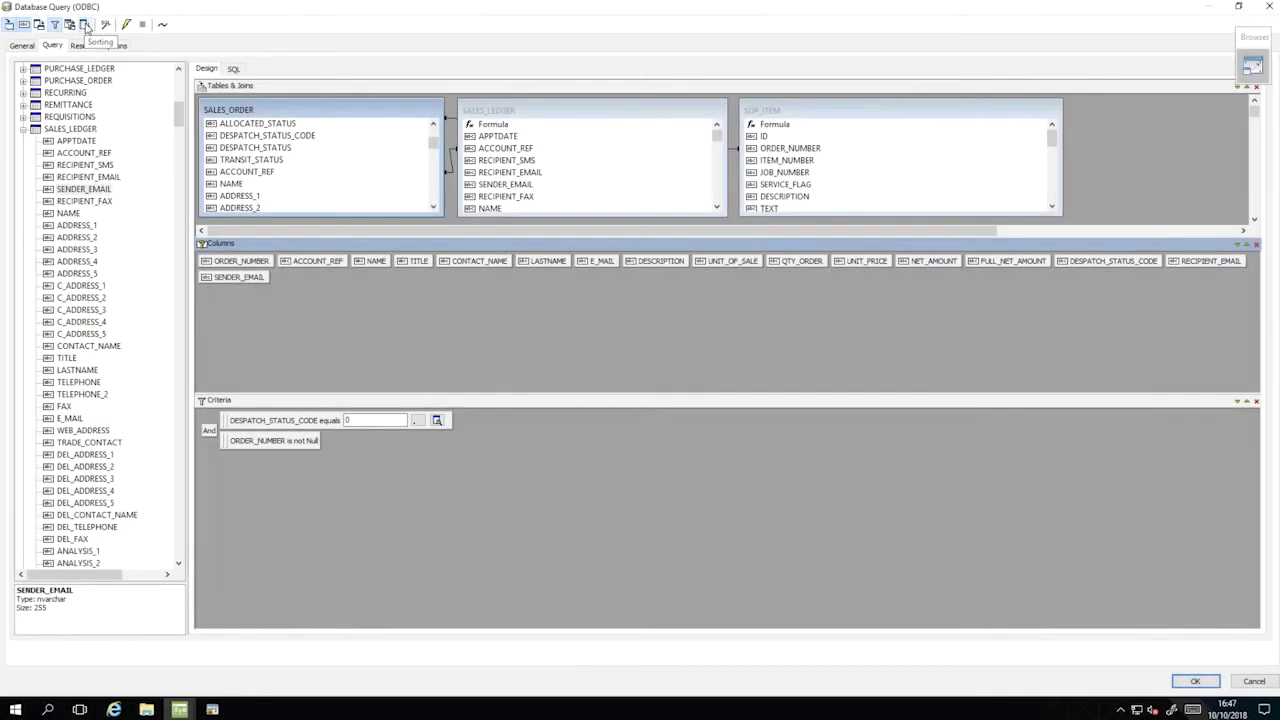
Step: Add ORDER_NUMBER to the query's Sorting pane
{"action": "left_click", "coordinate": [85, 25]}
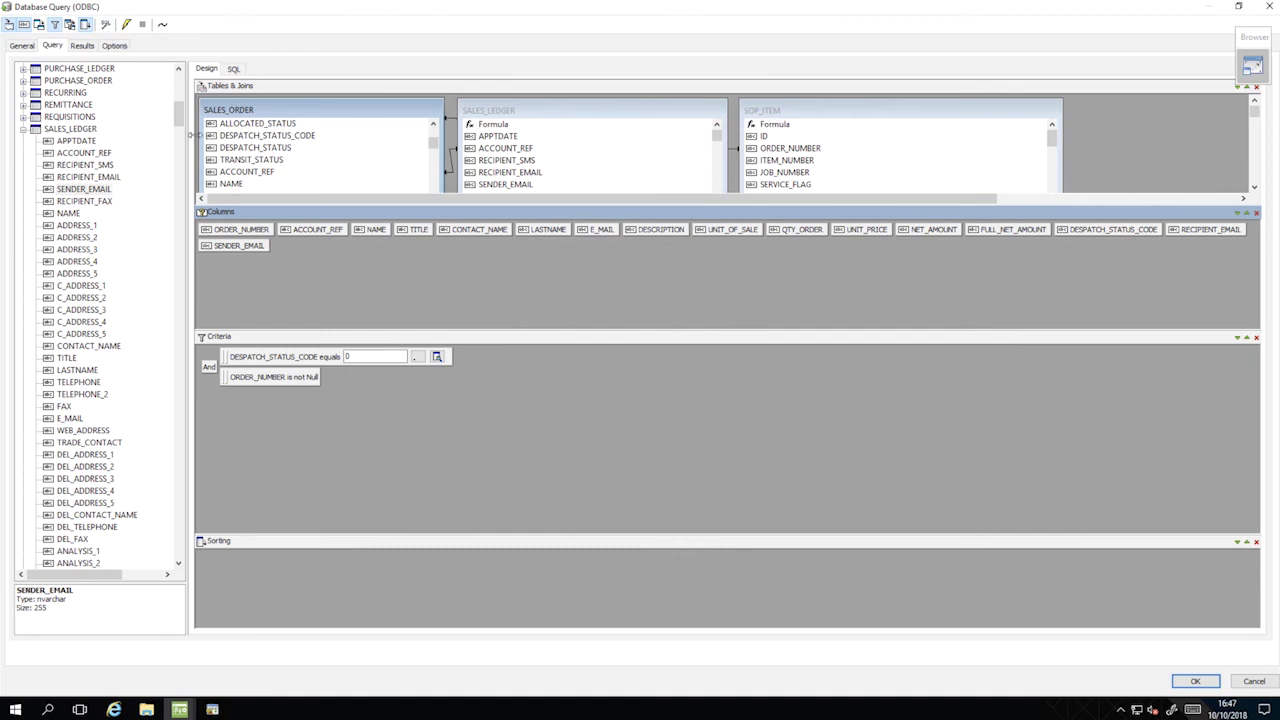
{"action": "left_click_drag", "start_coordinate": [236, 232], "coordinate": [287, 585]}
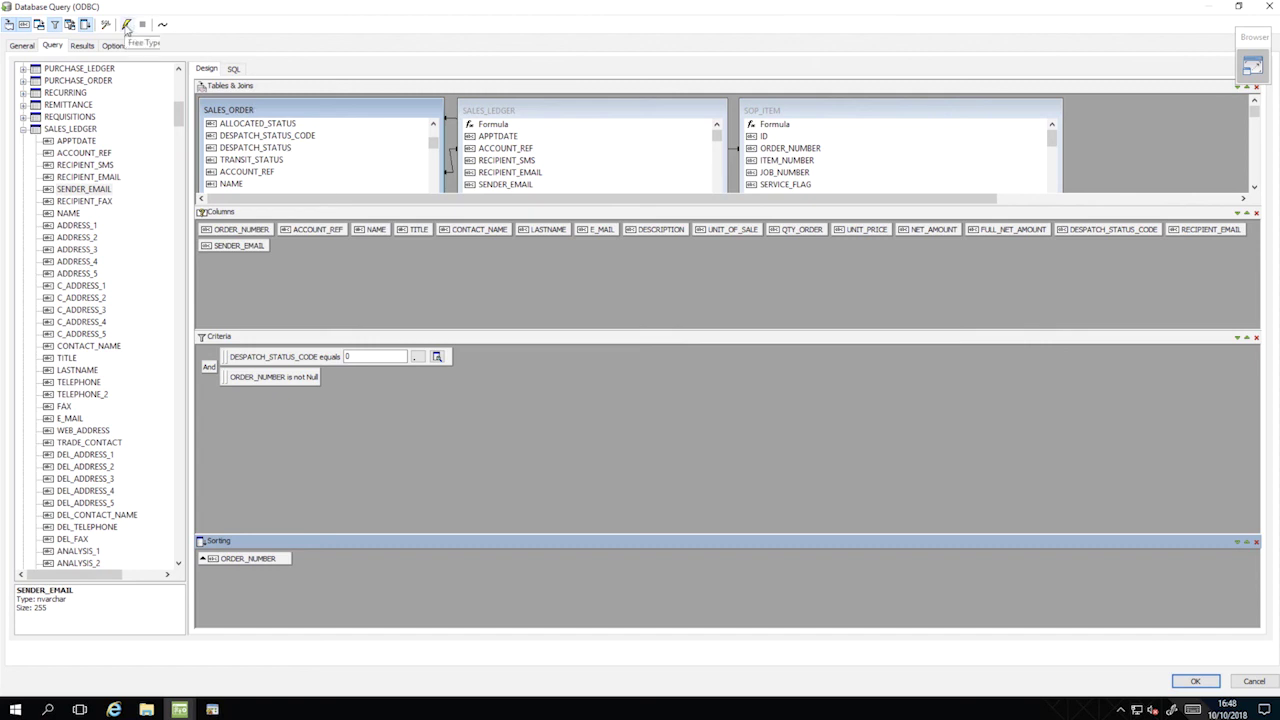
Step: Run the DBQ - Recent Orders query to preview its 60 order rows on the Results tab
{"action": "left_click", "coordinate": [126, 25]}
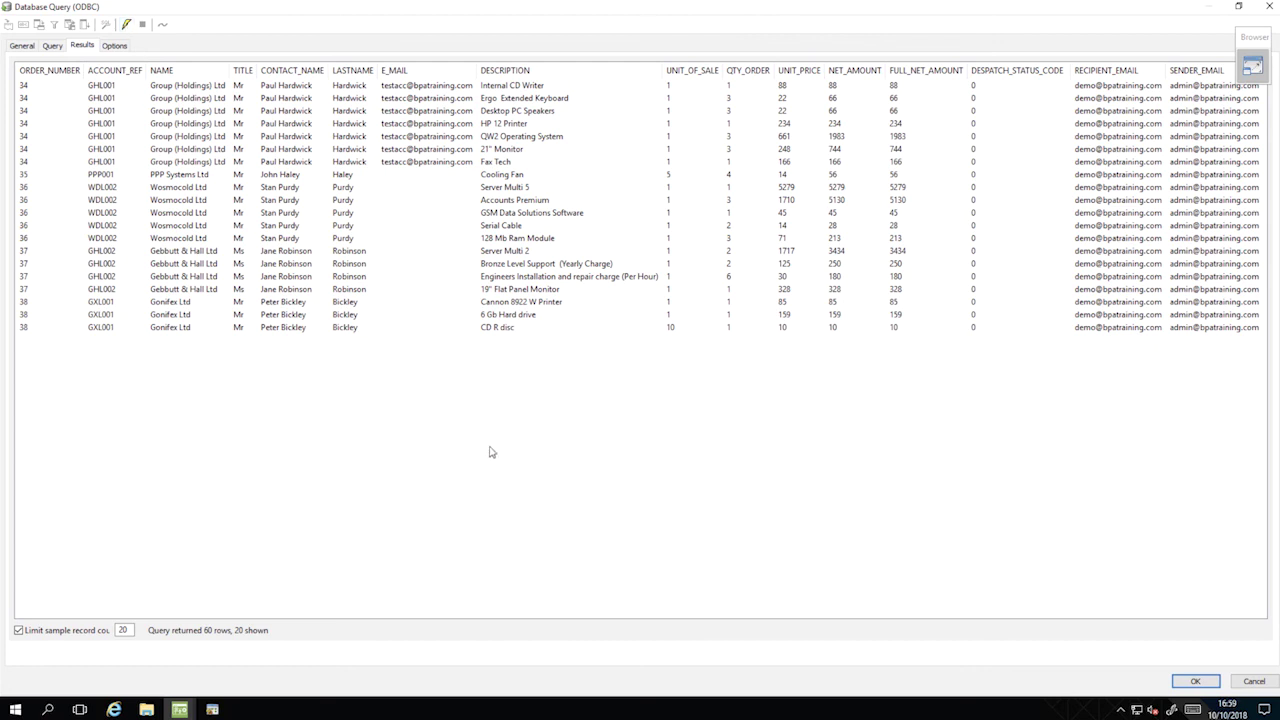
{"action": "left_click", "coordinate": [1196, 682]}
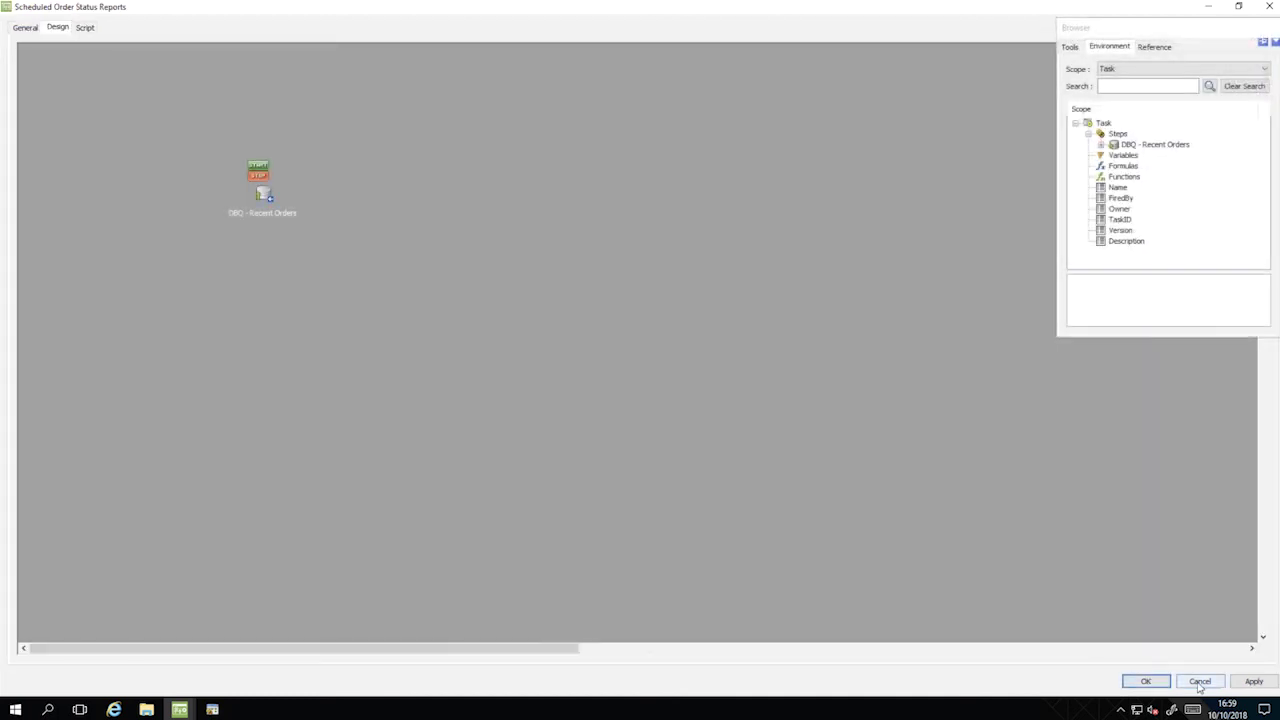